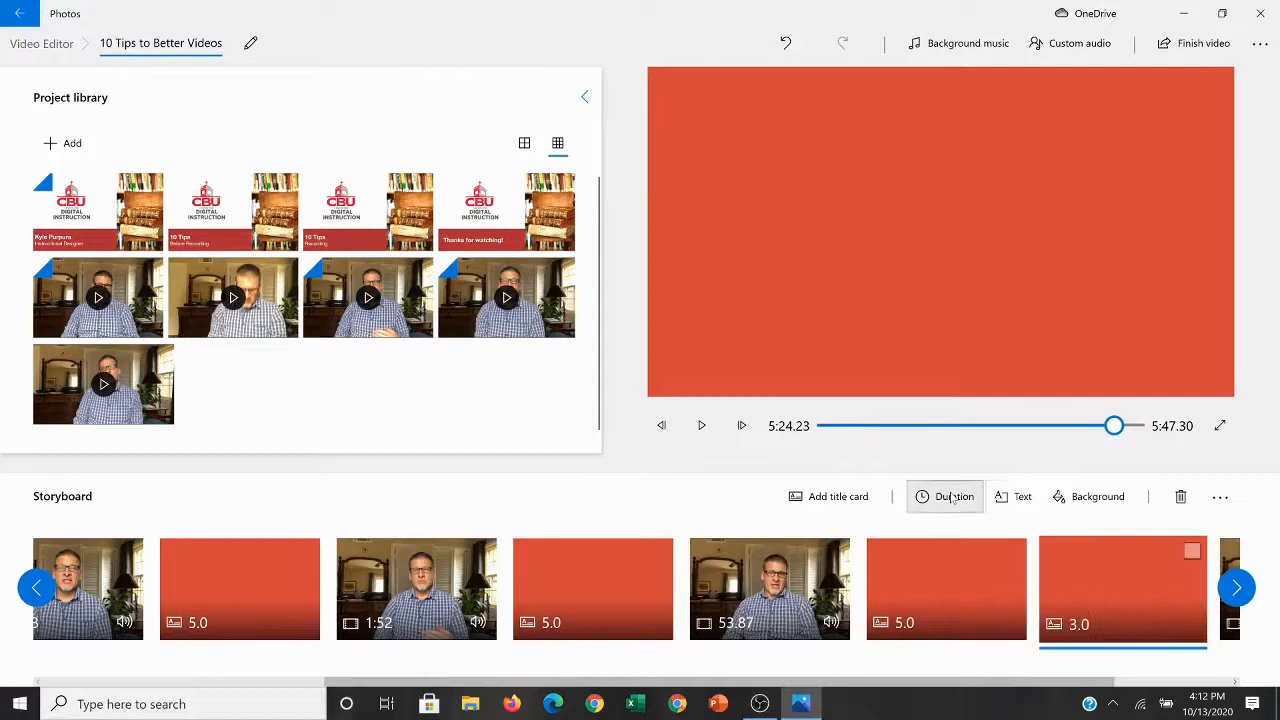
Set the selected title card's duration to 5 seconds and move it to the end of the storyboard, after the 20.07 clip.
{"action": "left_click", "coordinate": [945, 384]}
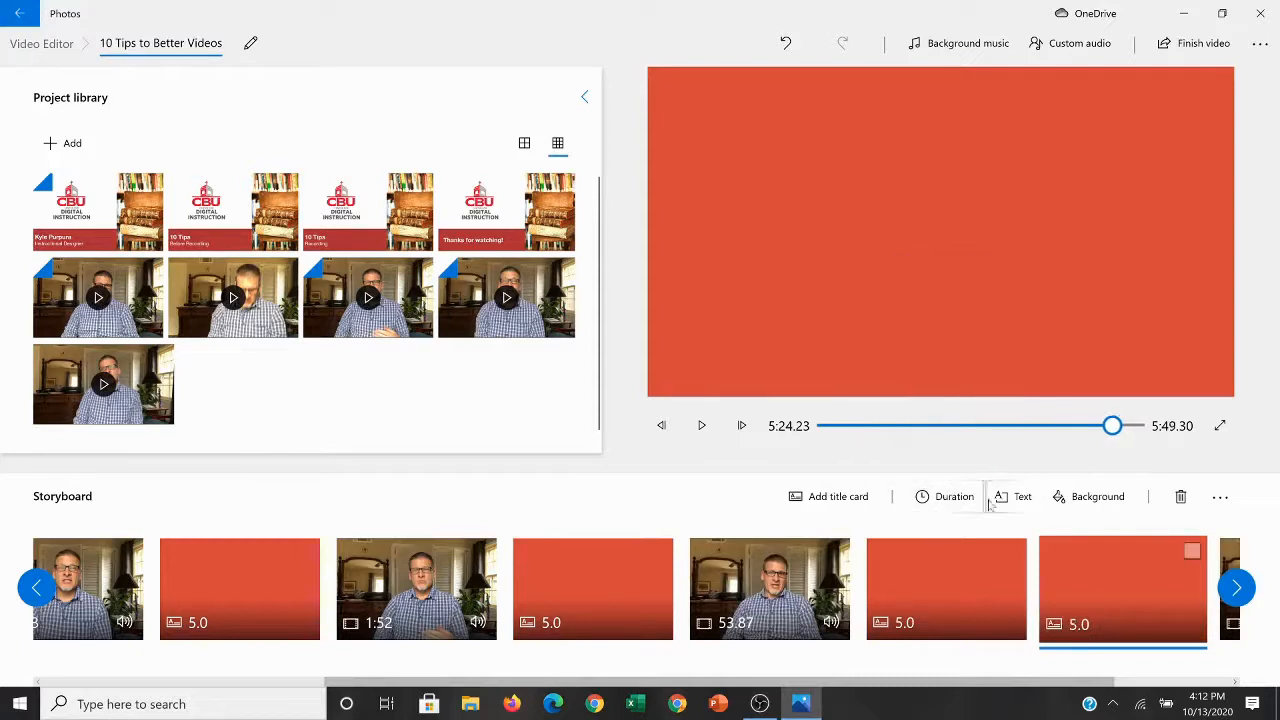
{"action": "left_click_drag", "start_coordinate": [1113, 609], "coordinate": [1152, 604]}
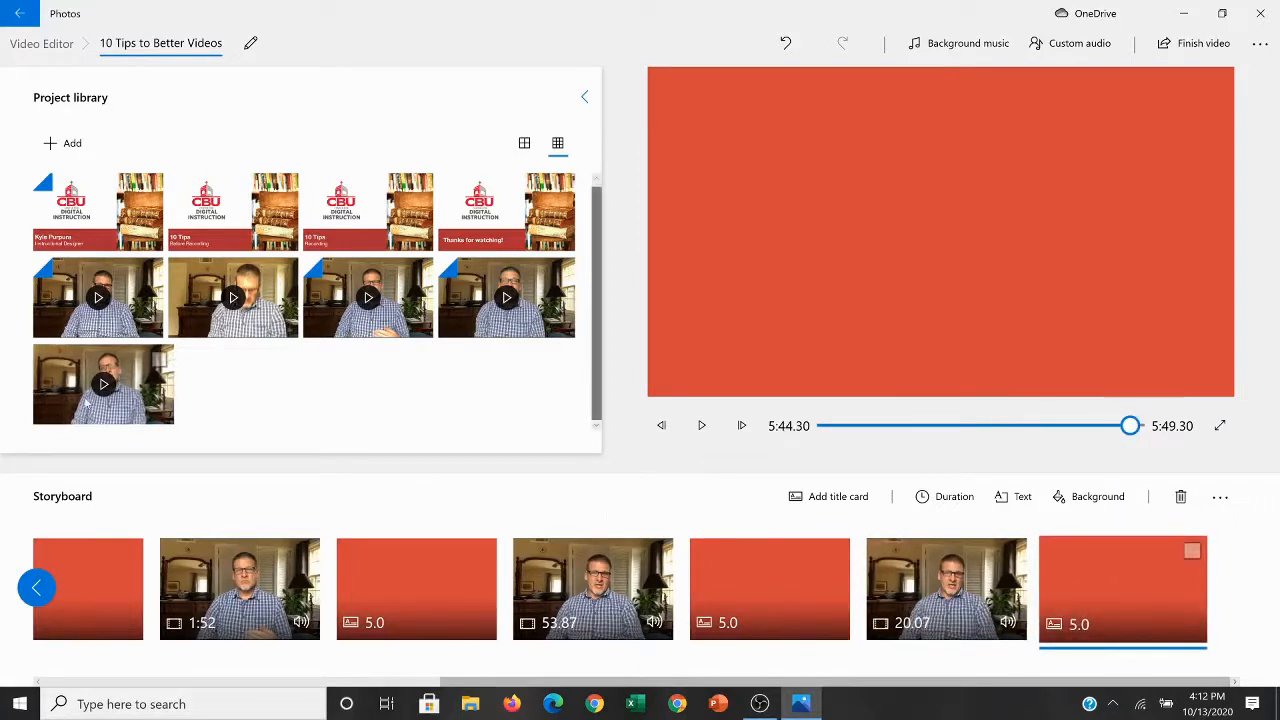
Append the last project library video to the storyboard, followed by the "Thanks for watching!" image with a 5-second duration.
{"action": "left_click_drag", "start_coordinate": [85, 395], "coordinate": [1190, 592]}
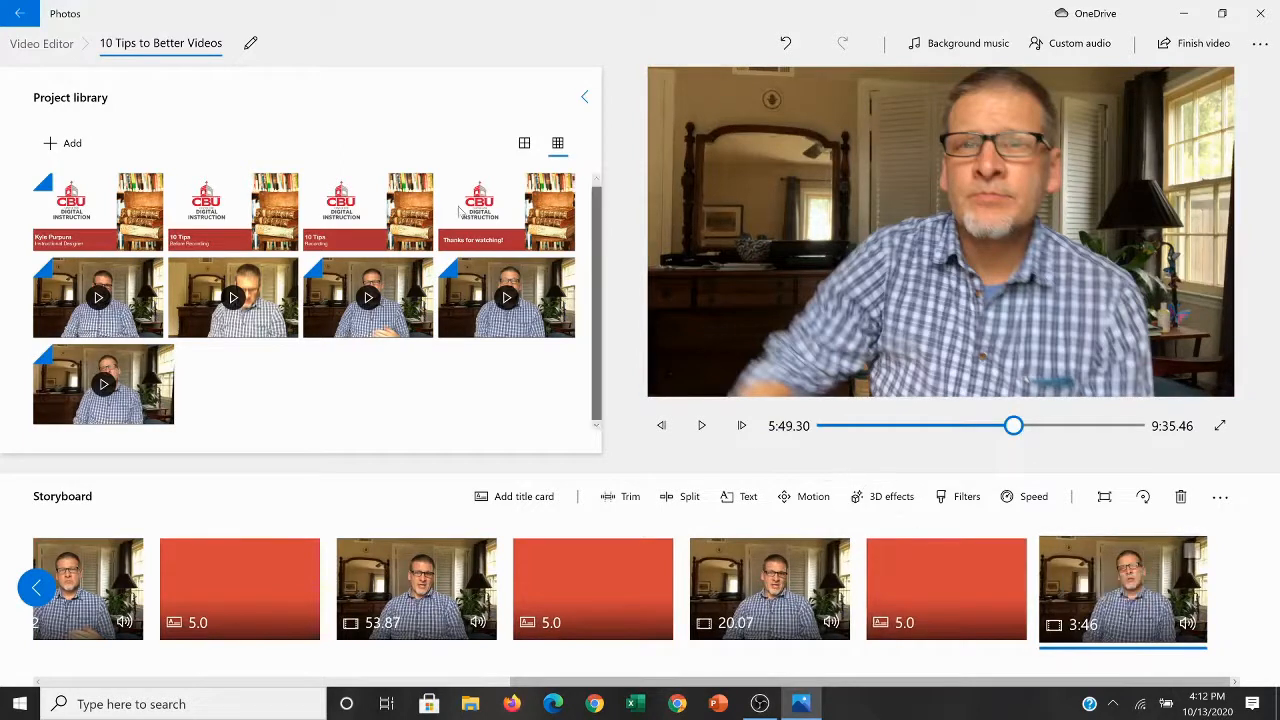
{"action": "left_click_drag", "start_coordinate": [485, 213], "coordinate": [1172, 598]}
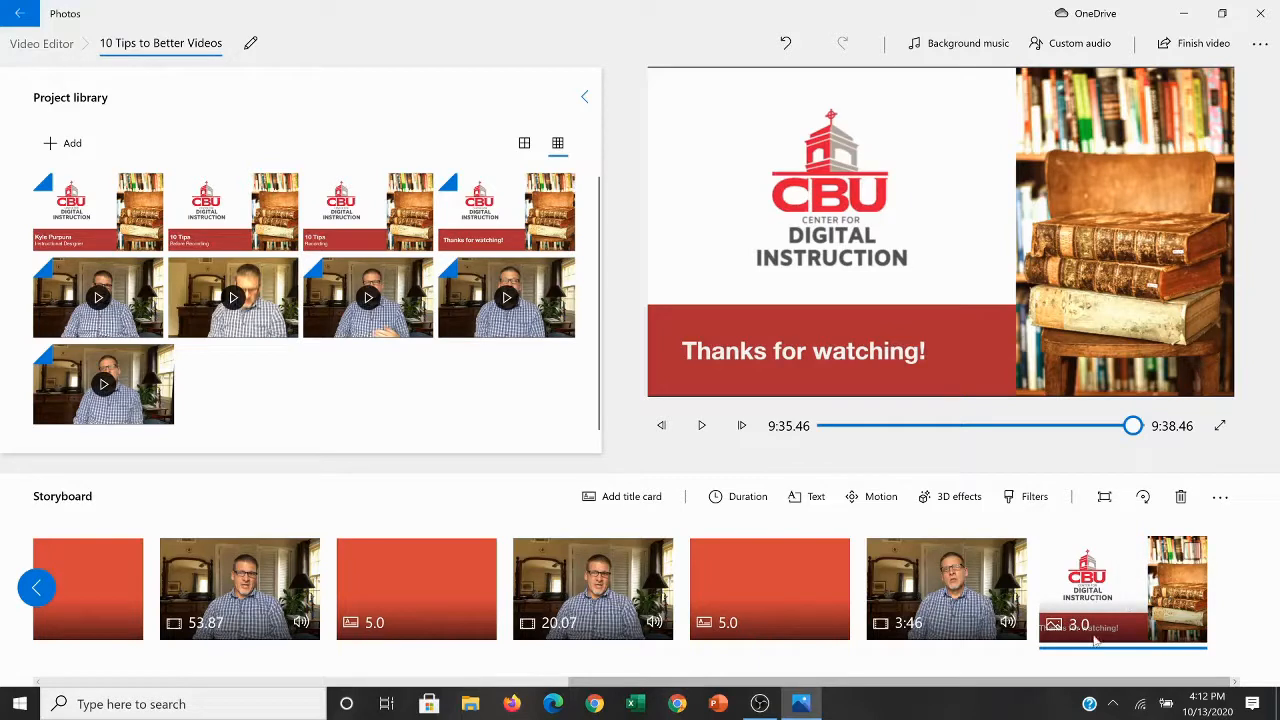
{"action": "left_click", "coordinate": [757, 502]}
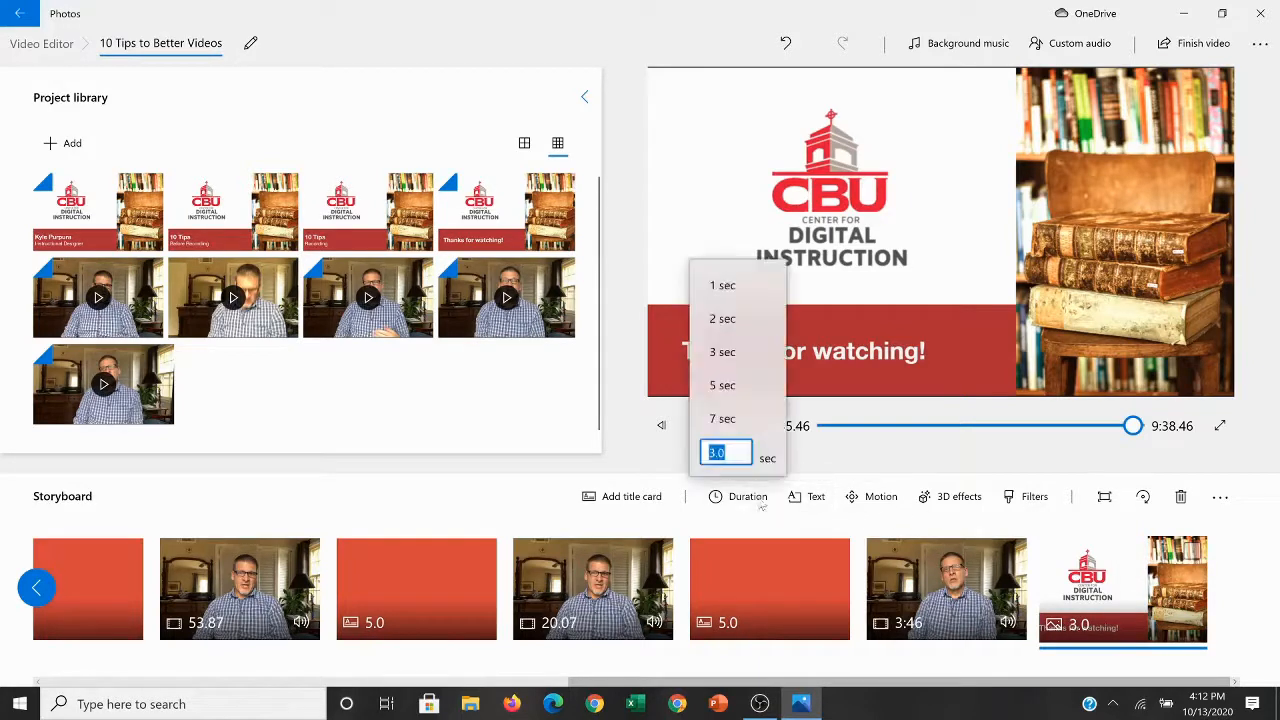
{"action": "left_click", "coordinate": [737, 386]}
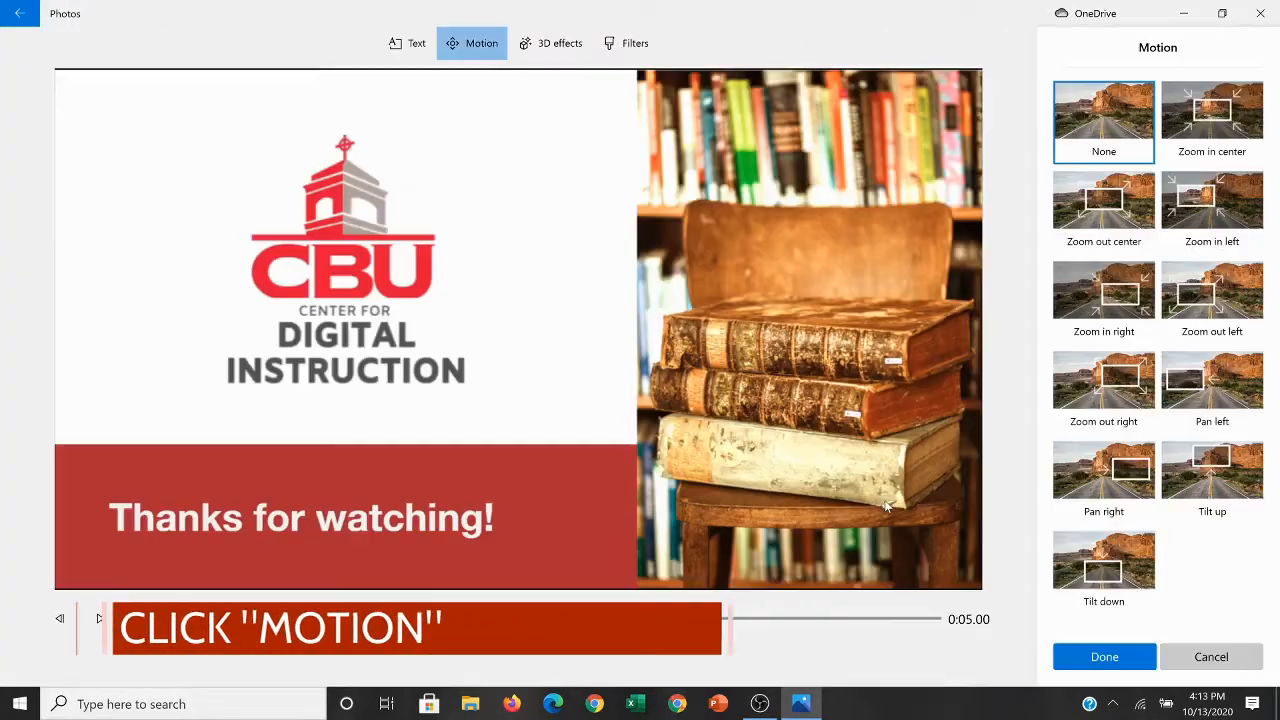
Preview the Zoom out left motion on the "Thanks for watching!" image and discard the change.
{"action": "left_click", "coordinate": [886, 506]}
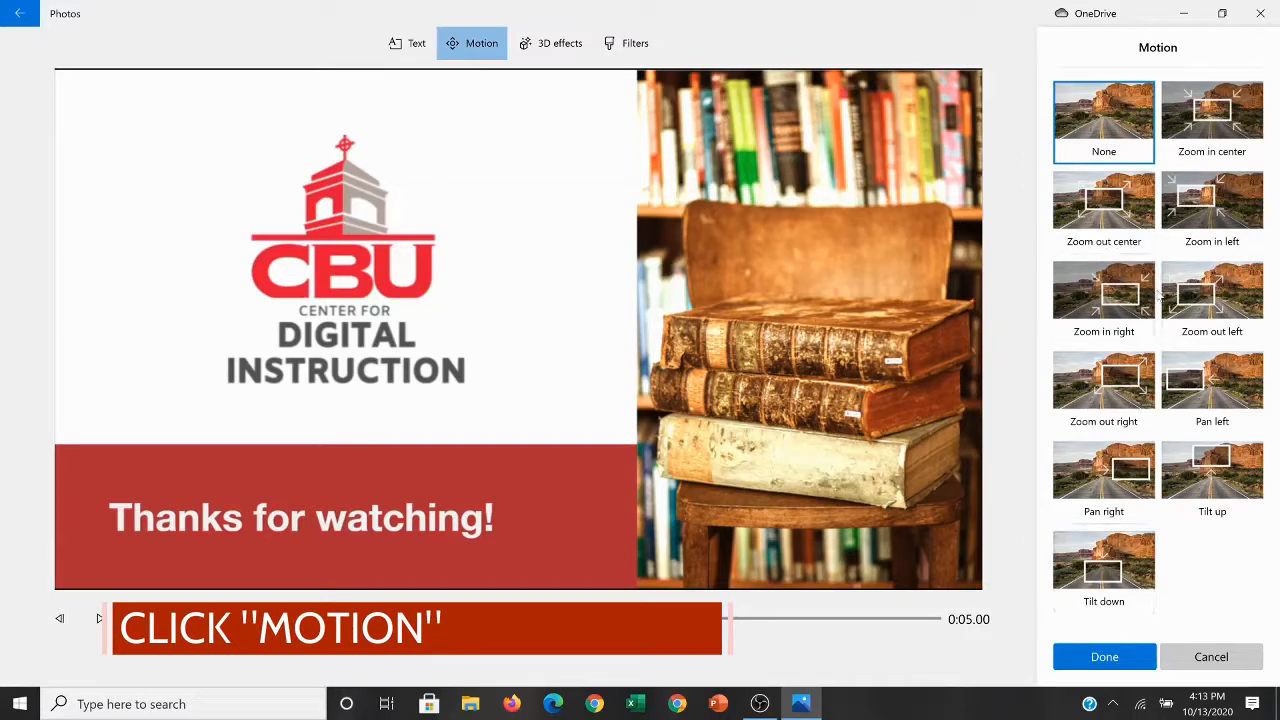
{"action": "left_click", "coordinate": [1210, 300]}
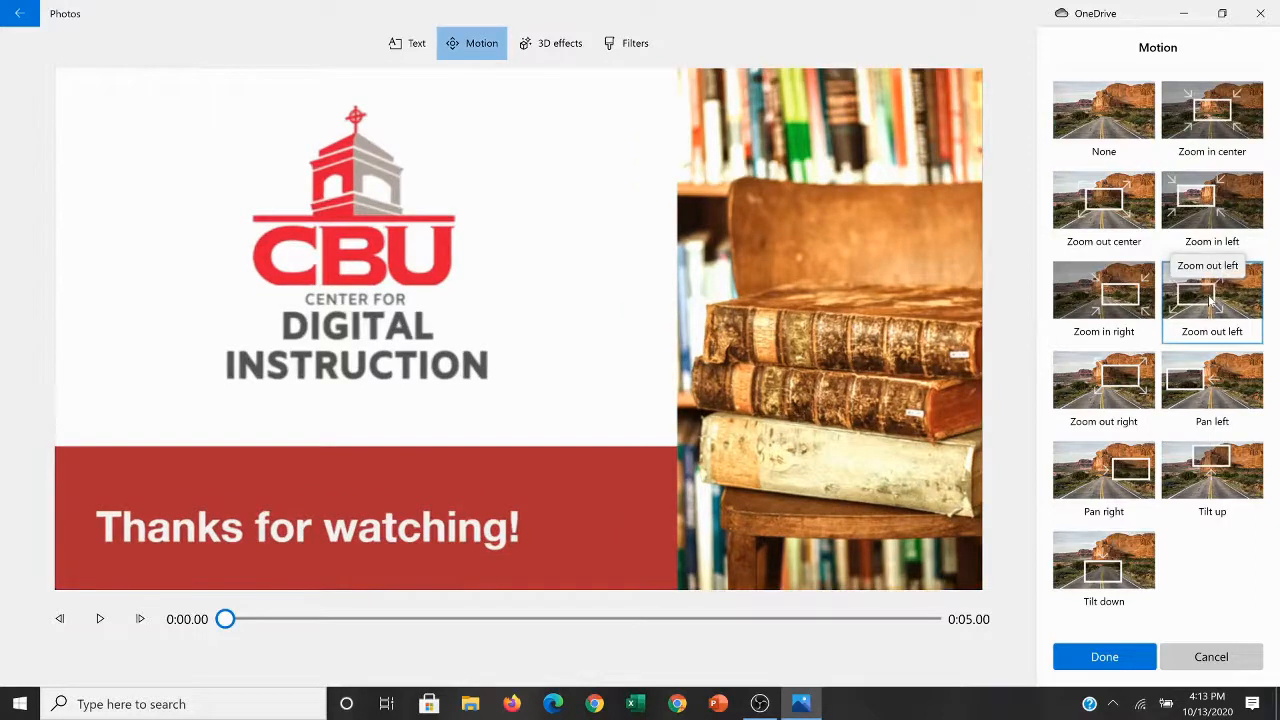
{"action": "left_click", "coordinate": [99, 619]}
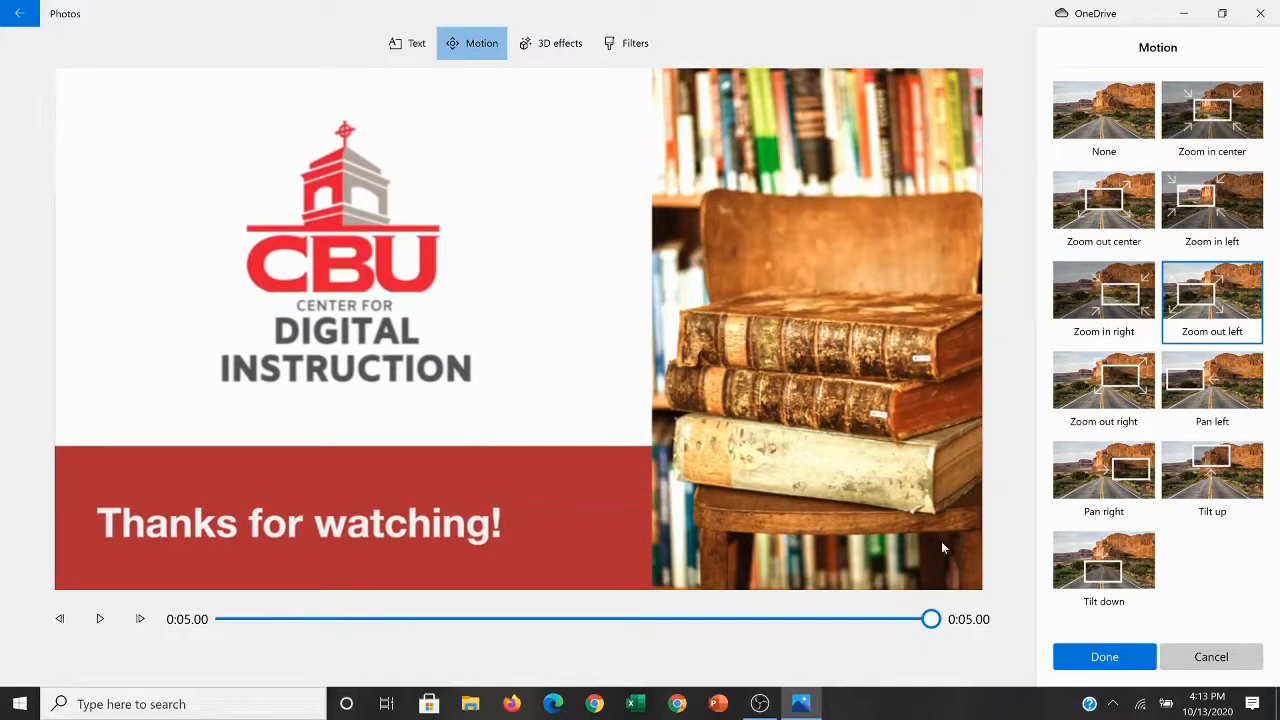
{"action": "left_click", "coordinate": [1206, 660]}
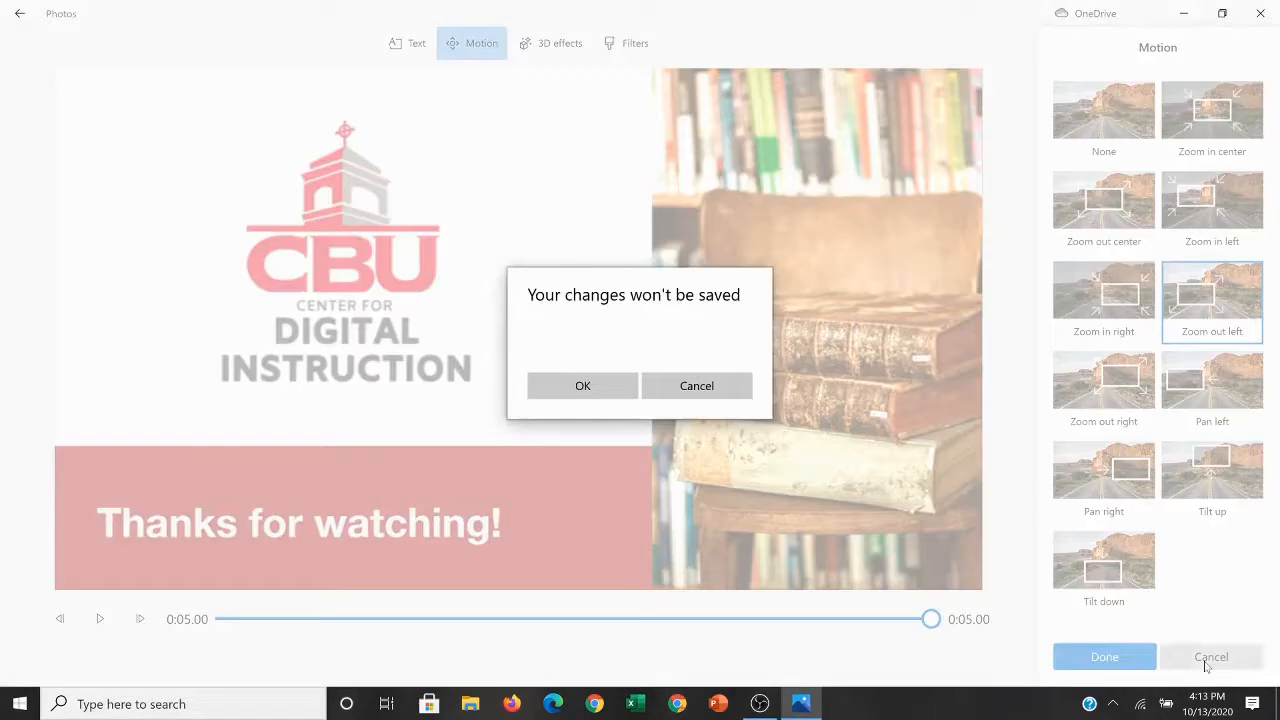
{"action": "left_click", "coordinate": [594, 391]}
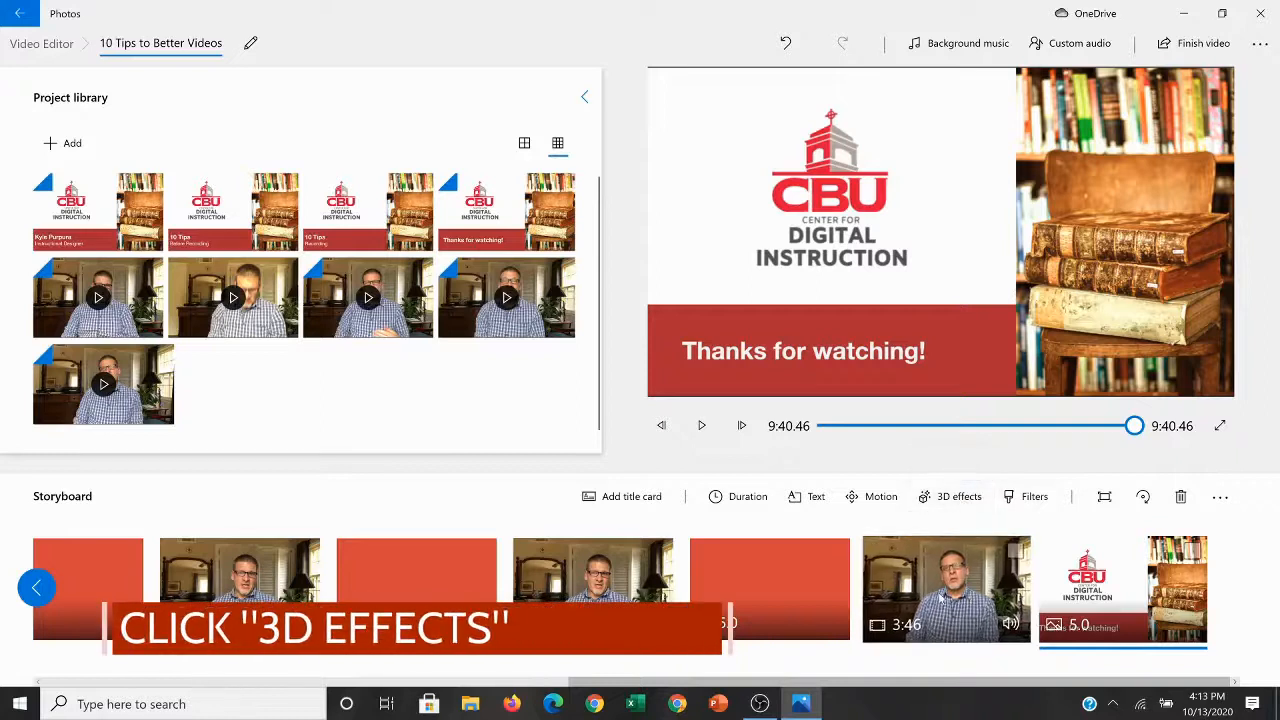
Add the Breaking news 3D effect to the start of the 3:46 video clip and play the clip to check it.
{"action": "left_click", "coordinate": [764, 604]}
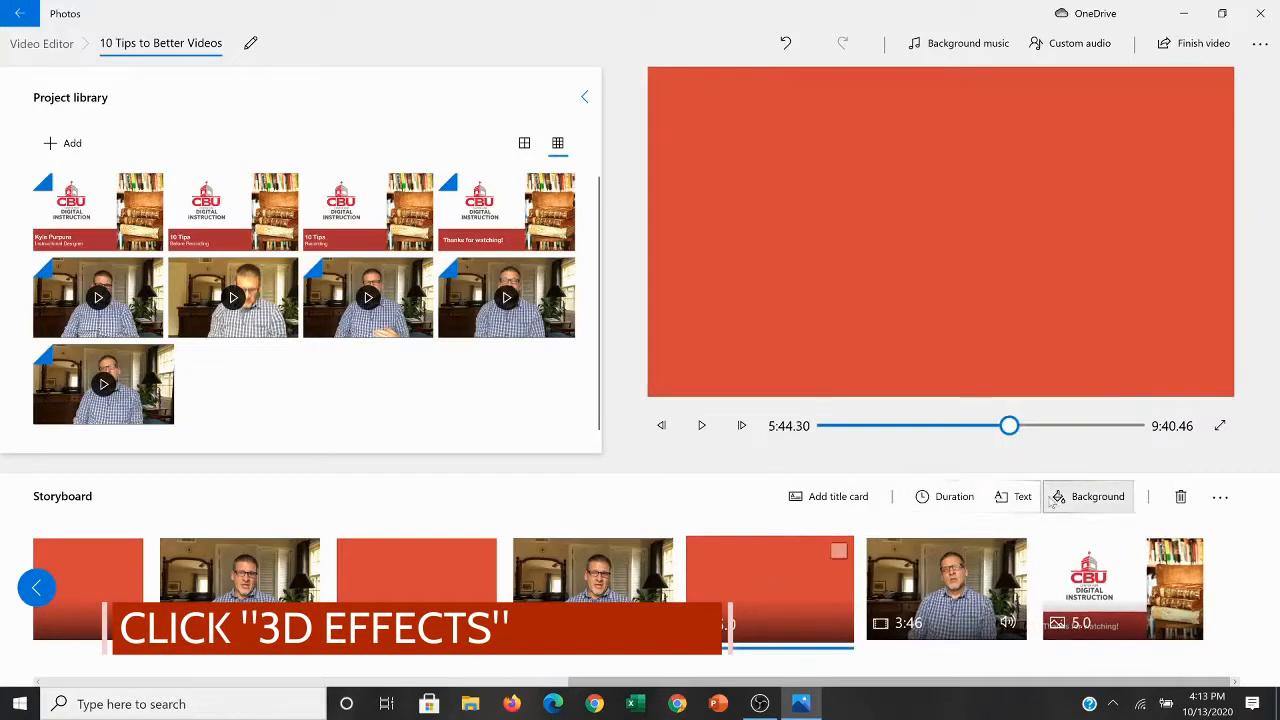
{"action": "left_click", "coordinate": [910, 600]}
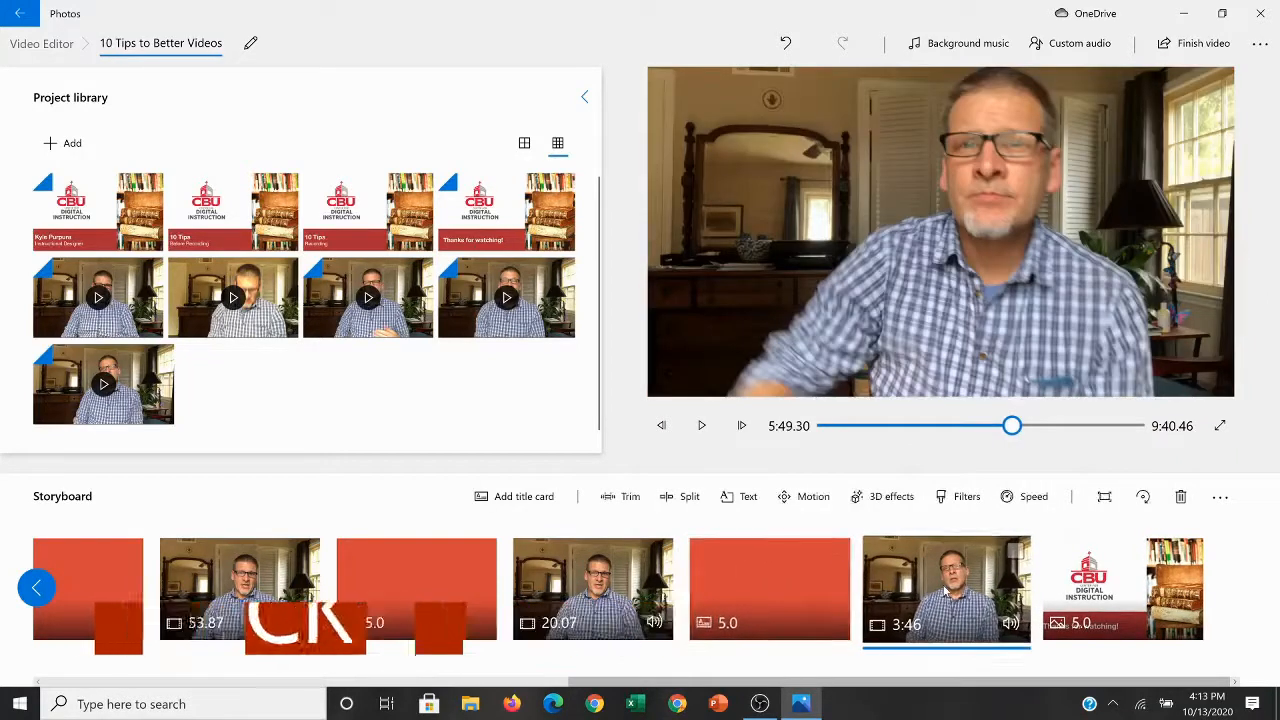
{"action": "left_click", "coordinate": [880, 503]}
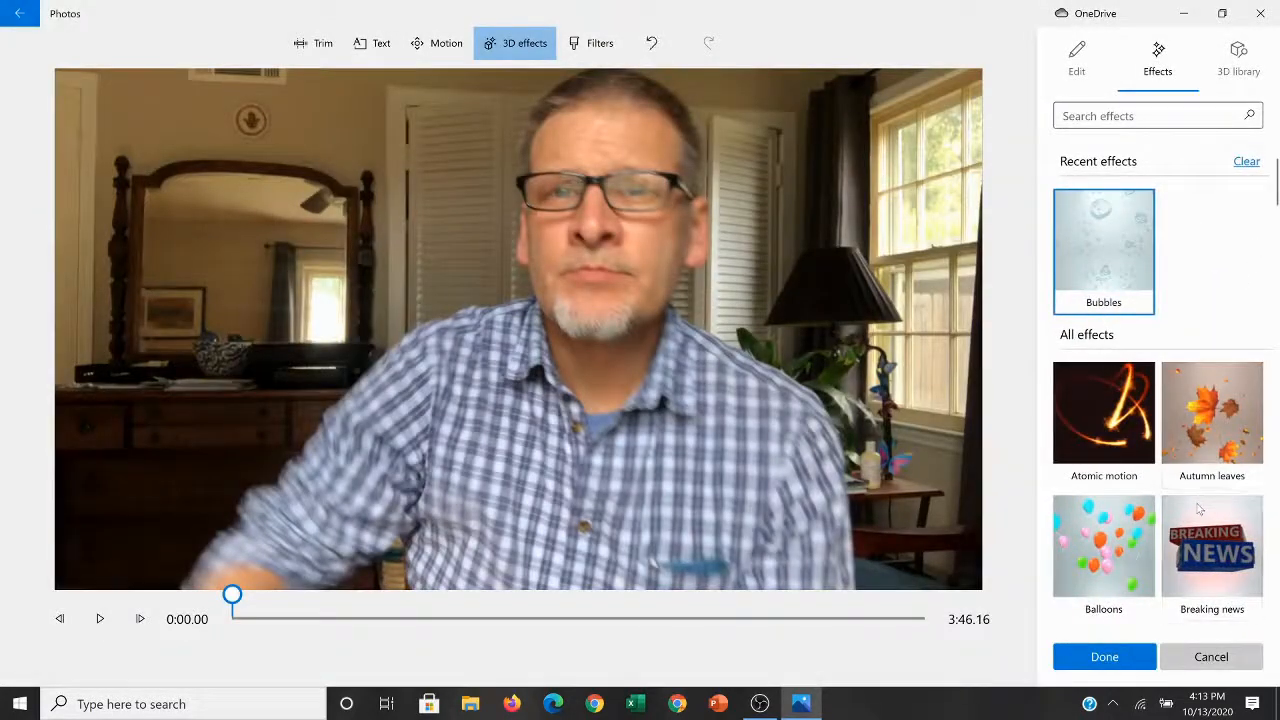
{"action": "left_click", "coordinate": [1222, 540]}
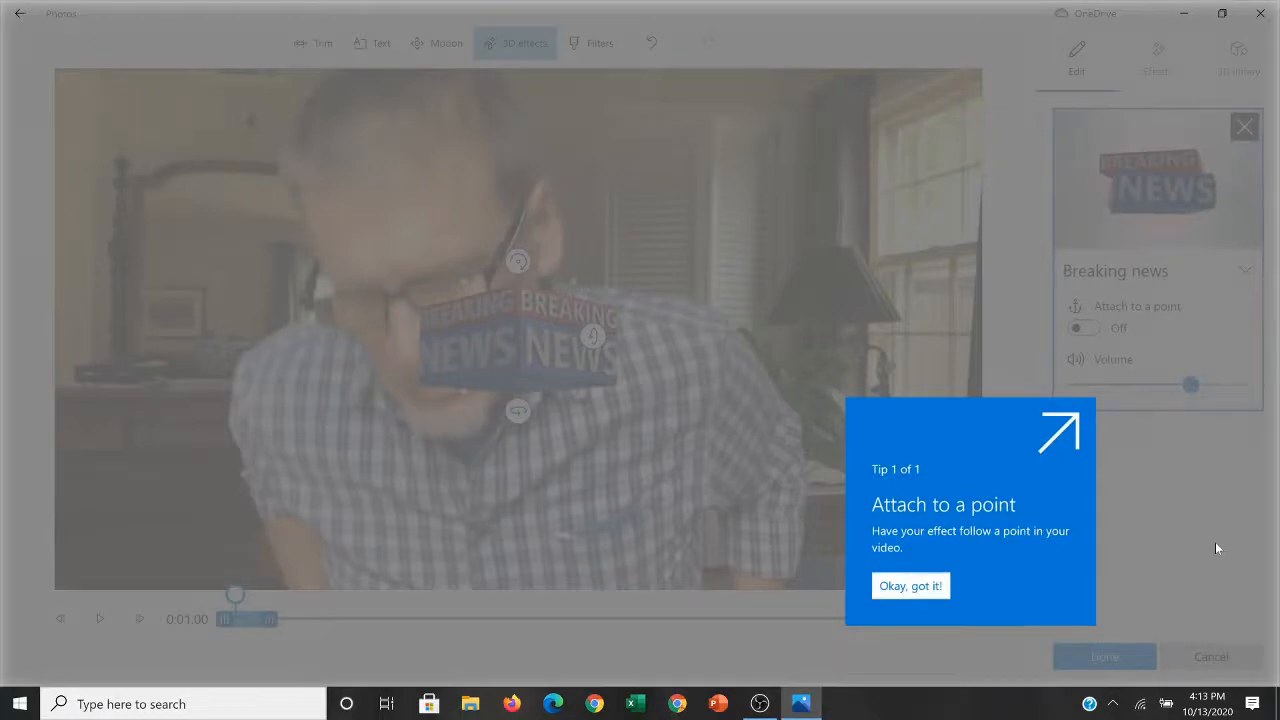
{"action": "left_click", "coordinate": [935, 586]}
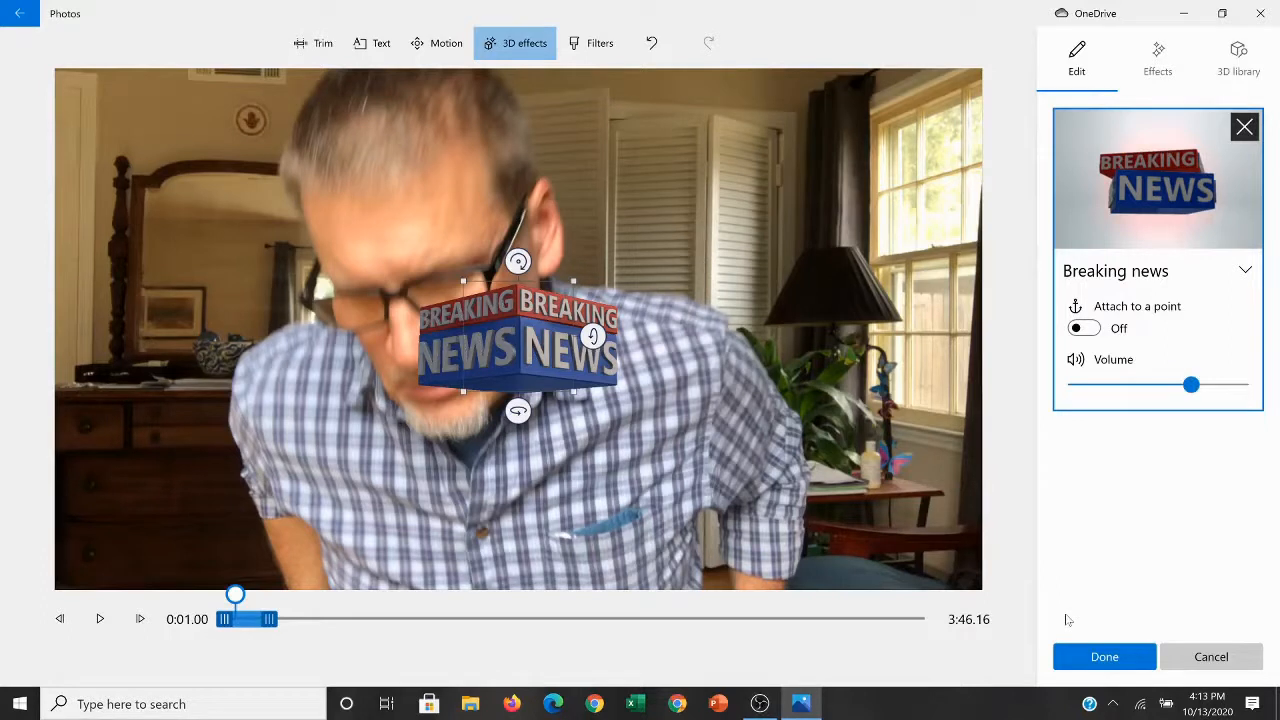
{"action": "left_click", "coordinate": [1105, 660]}
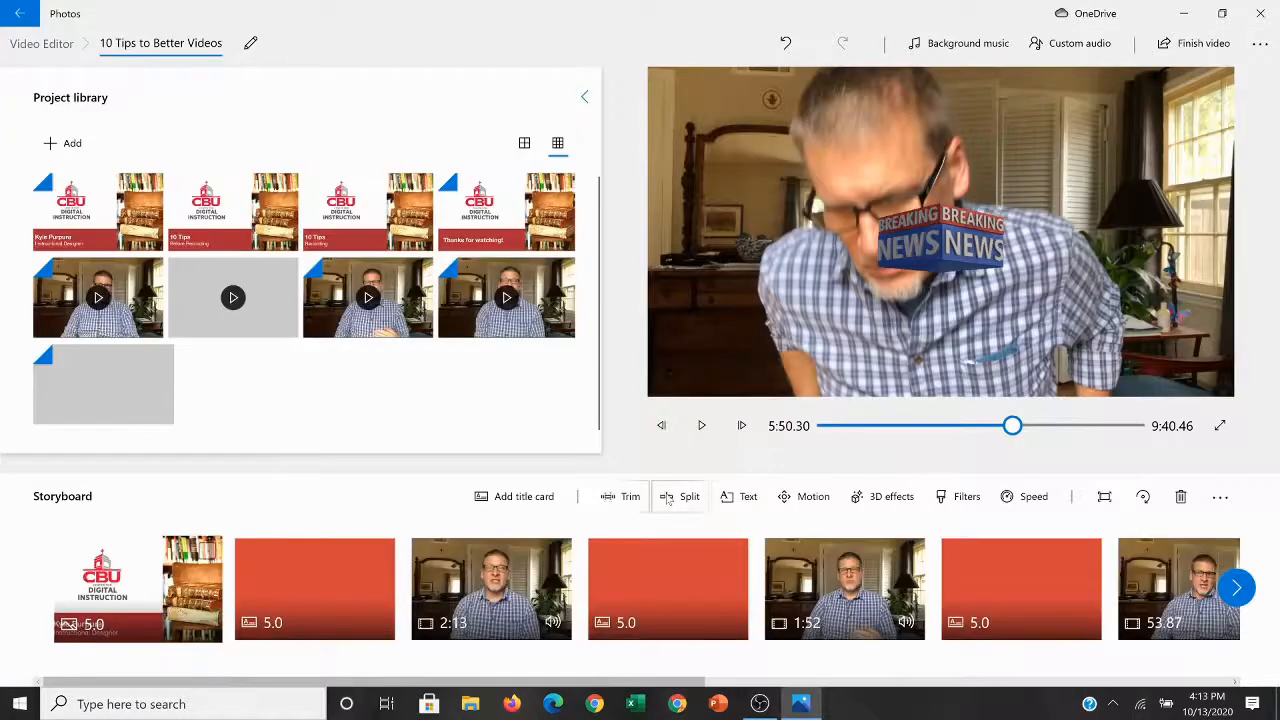
{"action": "left_click", "coordinate": [701, 425]}
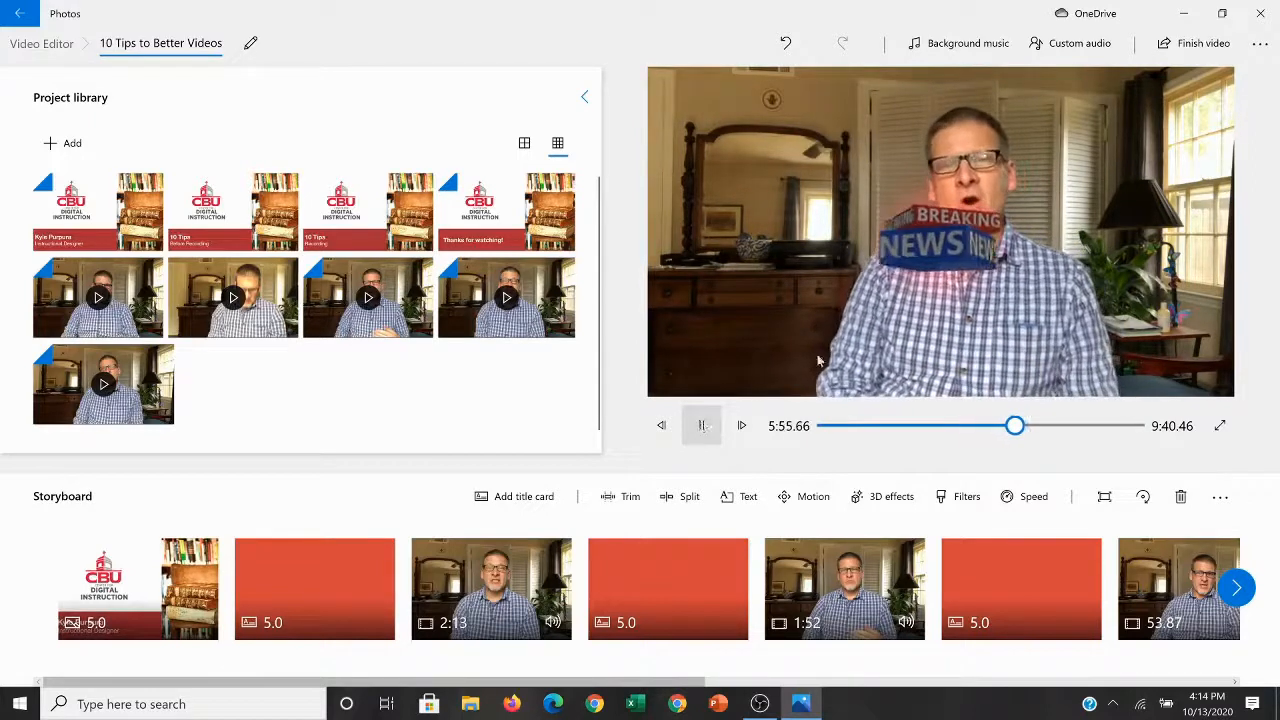
{"action": "left_click", "coordinate": [701, 425]}
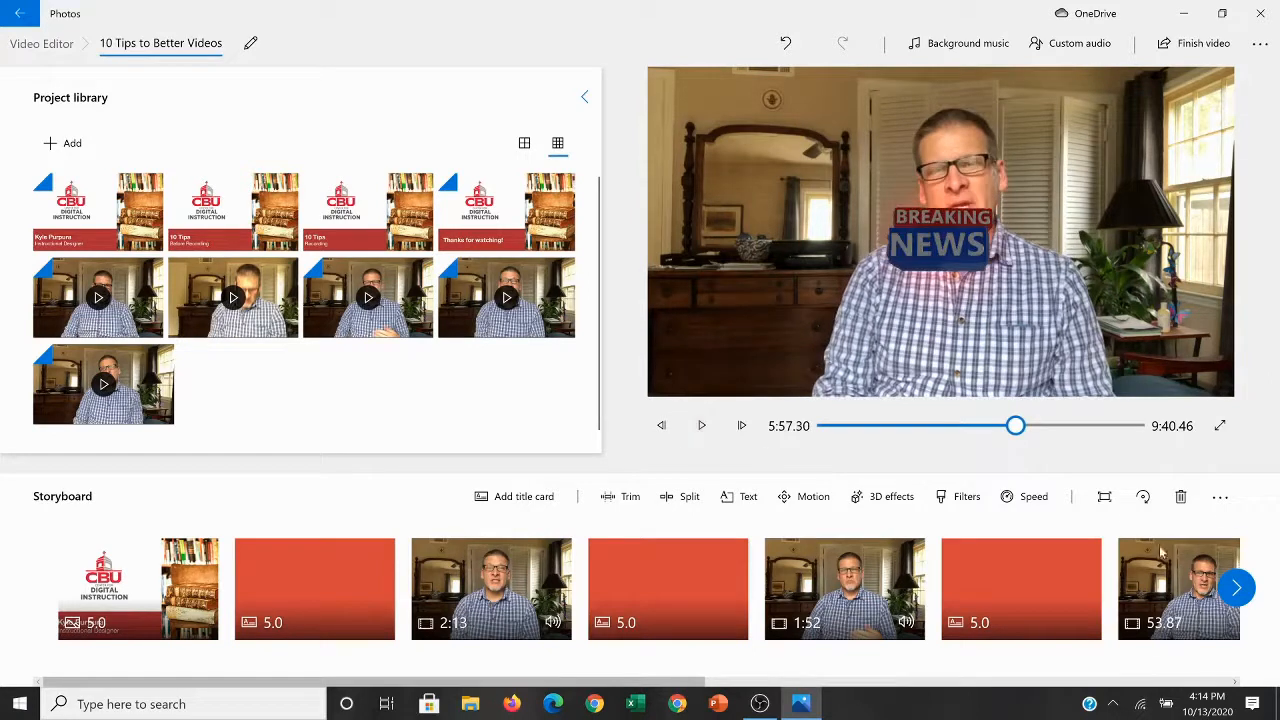
Review the filters available for the 3:46 video clip and leave without applying one.
{"action": "left_click", "coordinate": [1236, 587]}
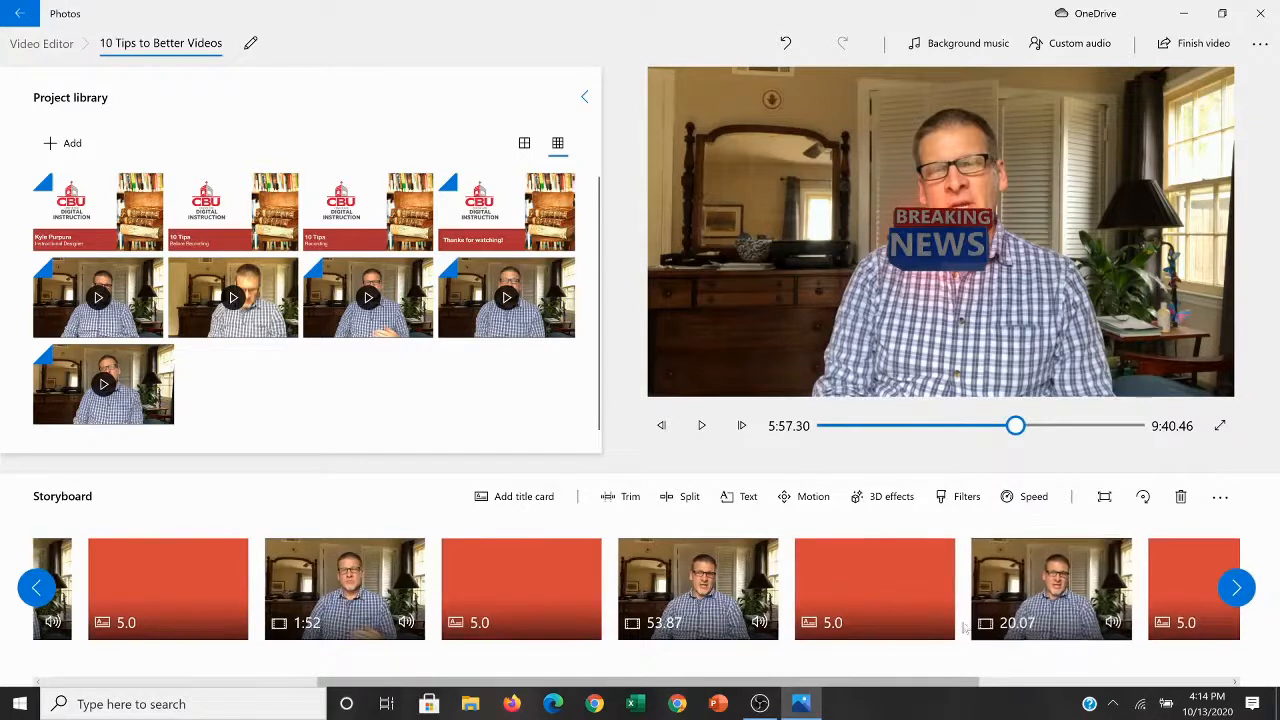
{"action": "left_click", "coordinate": [1249, 591]}
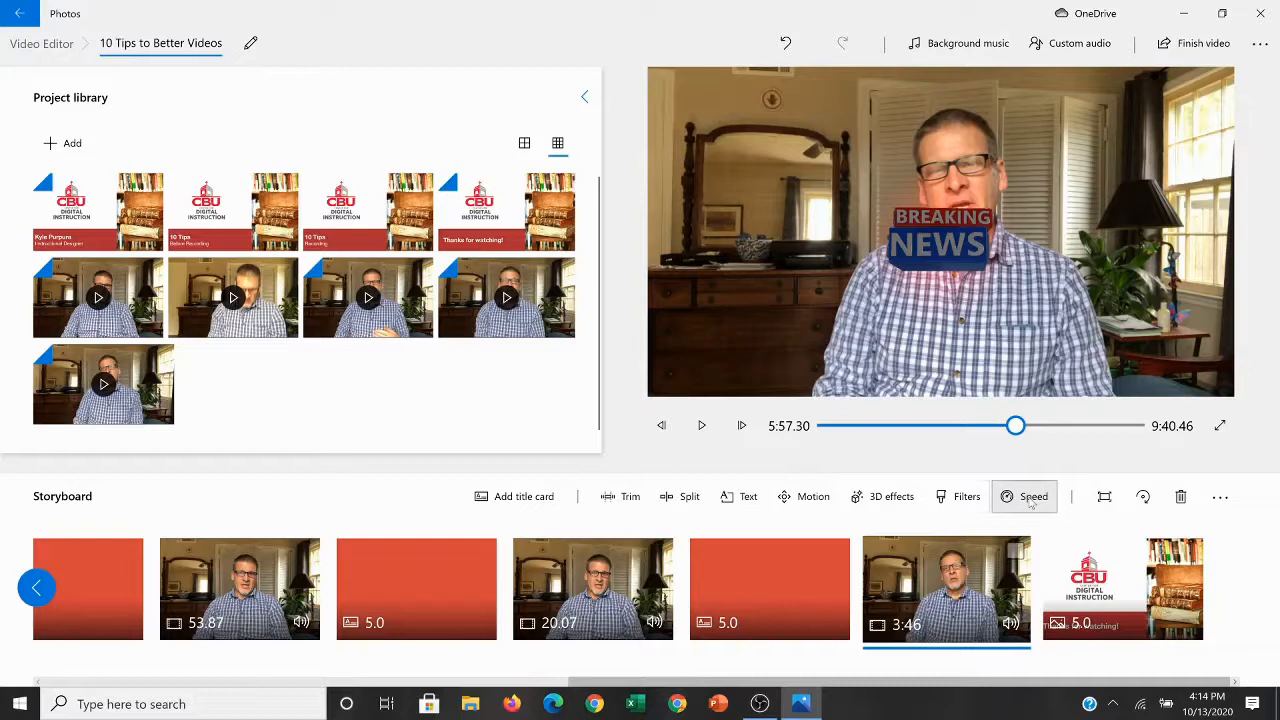
{"action": "left_click", "coordinate": [967, 500]}
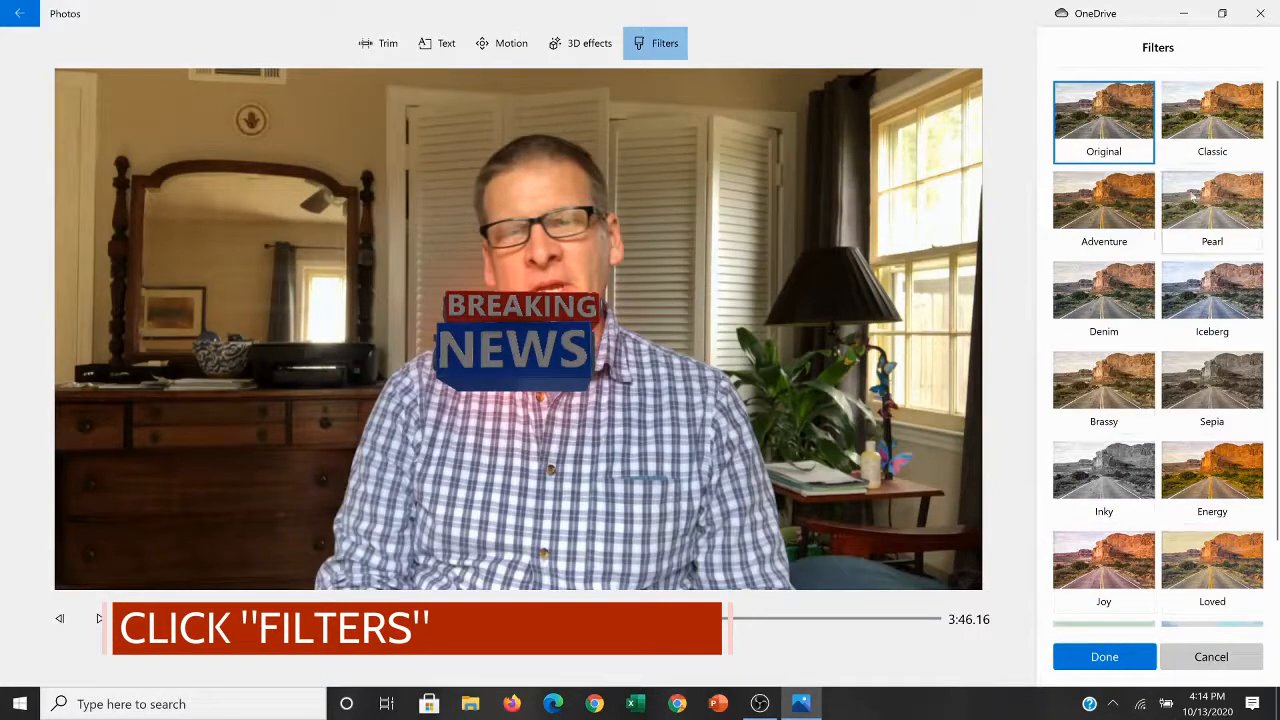
{"action": "left_click", "coordinate": [1209, 662]}
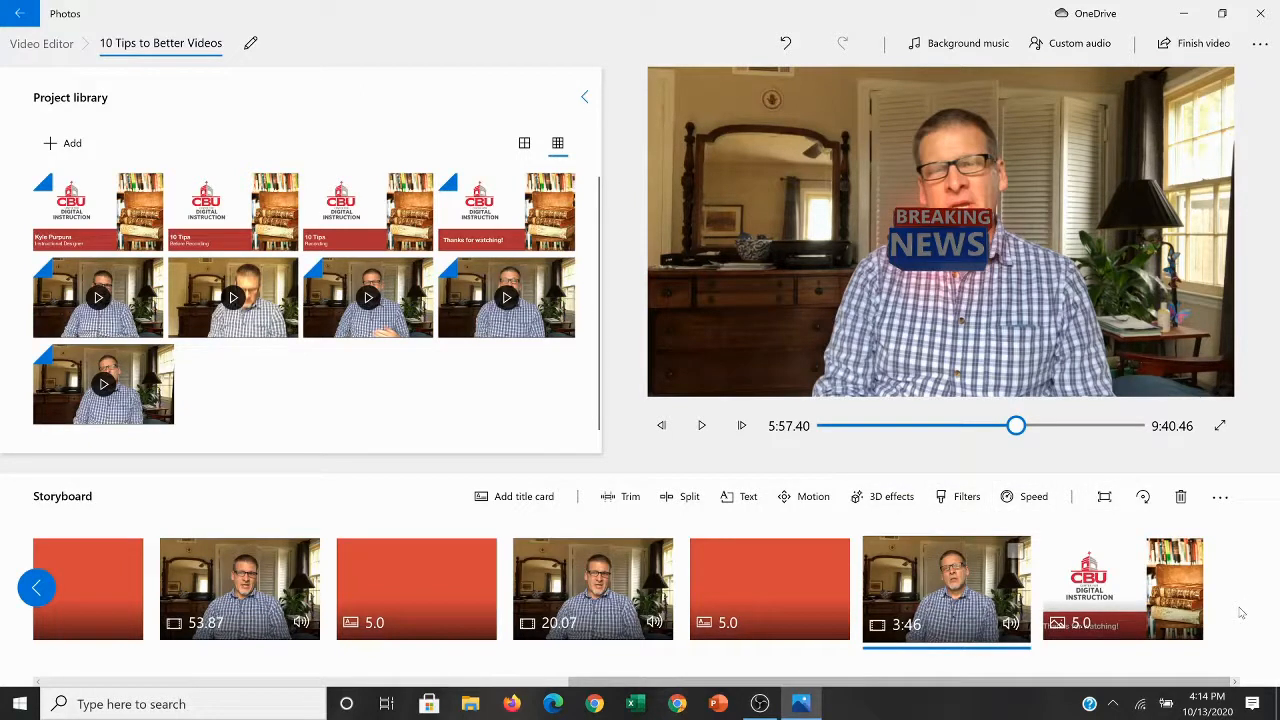
Browse the background music tracks and listen to a sample of Blossoming.
{"action": "left_click_drag", "start_coordinate": [1009, 687], "coordinate": [474, 687]}
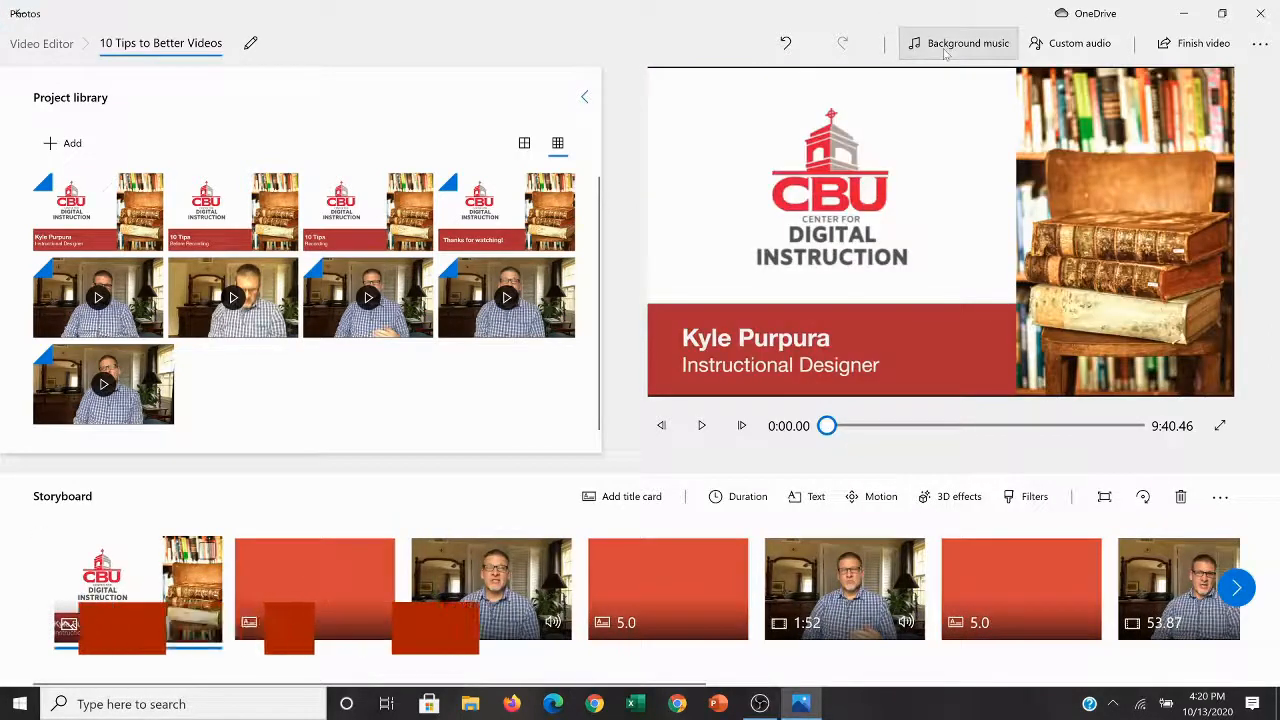
{"action": "left_click", "coordinate": [945, 47]}
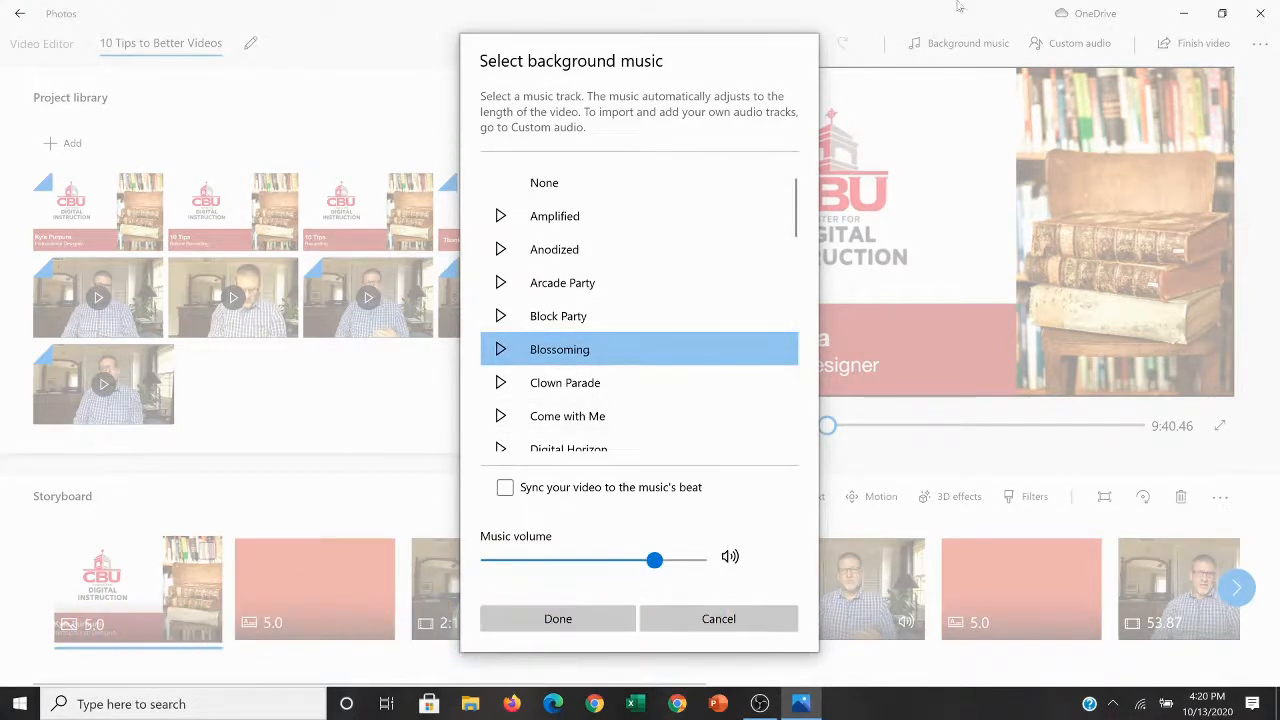
{"action": "scroll", "coordinate": [672, 307], "scroll_direction": "down", "scroll_amount": 8}
{"action": "scroll", "coordinate": [672, 307], "scroll_direction": "down", "scroll_amount": 3}
{"action": "scroll", "coordinate": [672, 307], "scroll_direction": "up", "scroll_amount": 10}
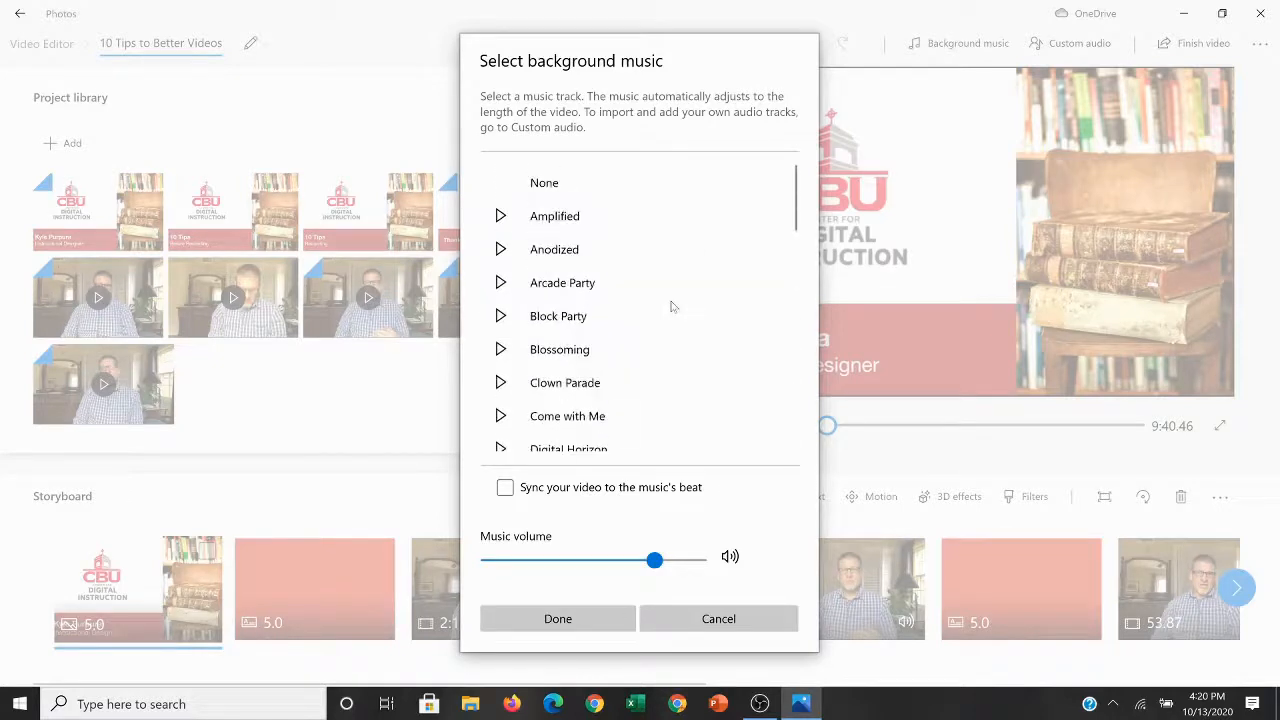
{"action": "left_click", "coordinate": [671, 305]}
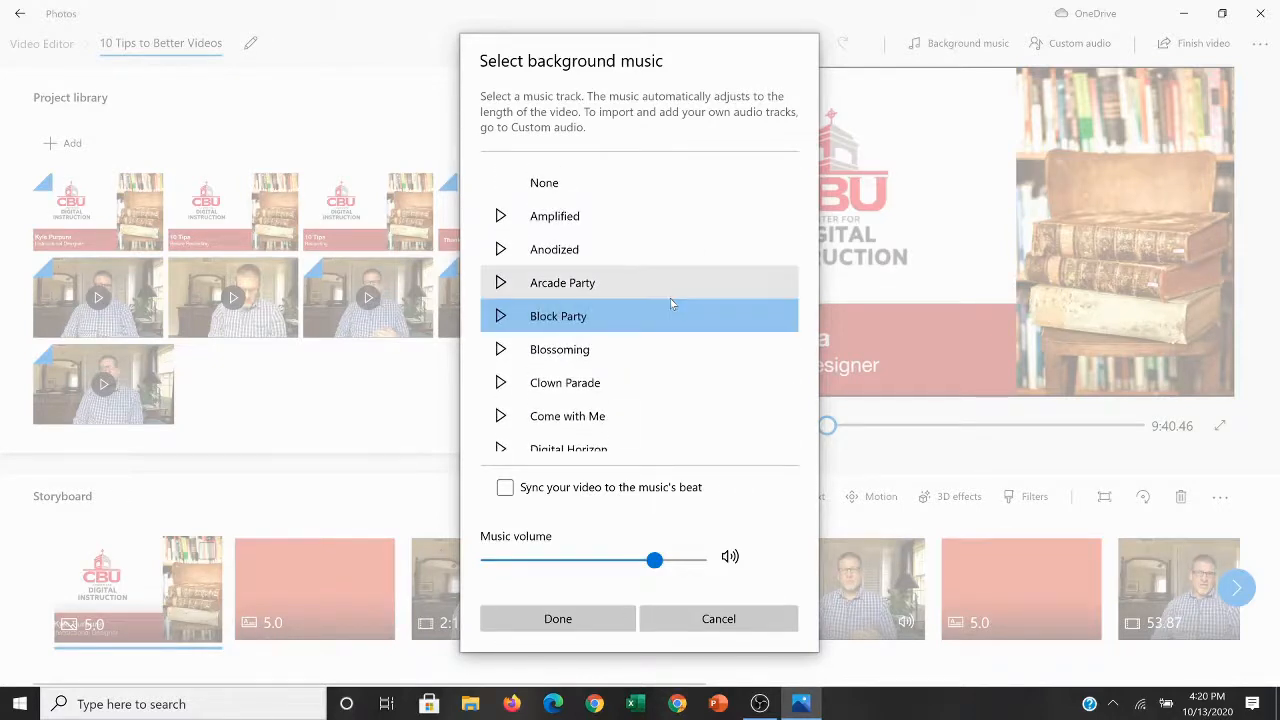
{"action": "left_click", "coordinate": [670, 295]}
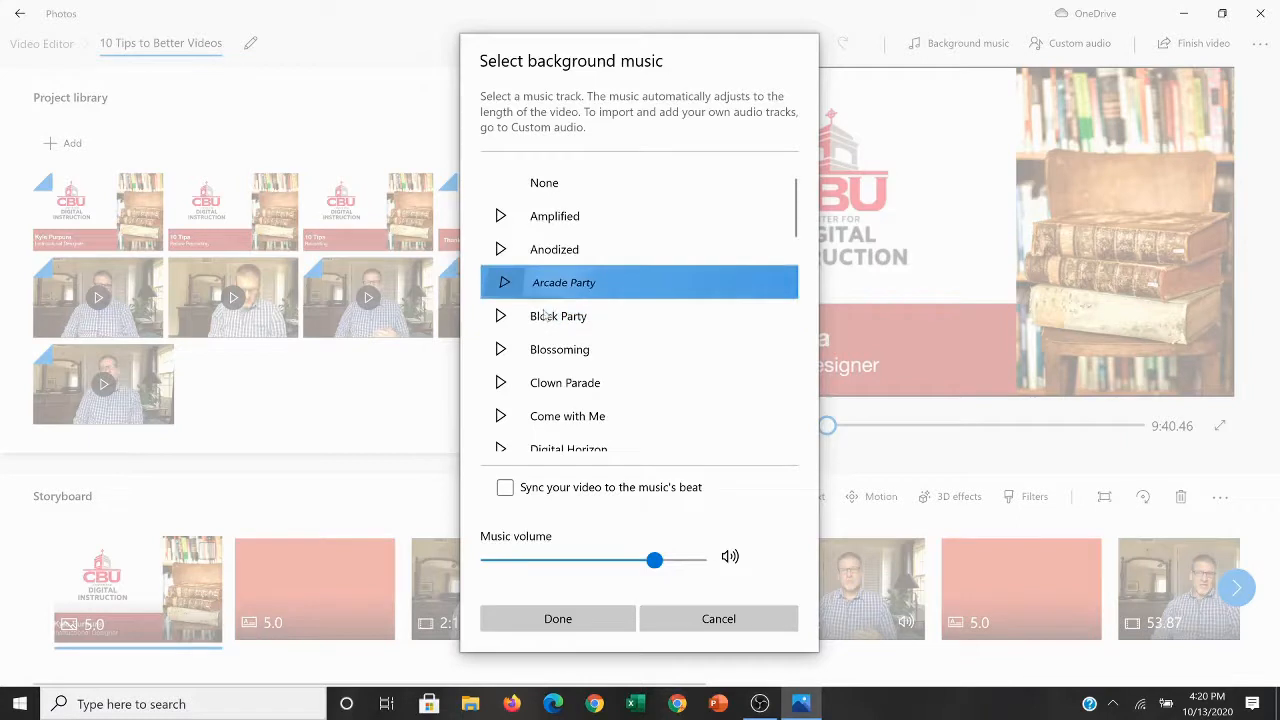
{"action": "left_click", "coordinate": [521, 363]}
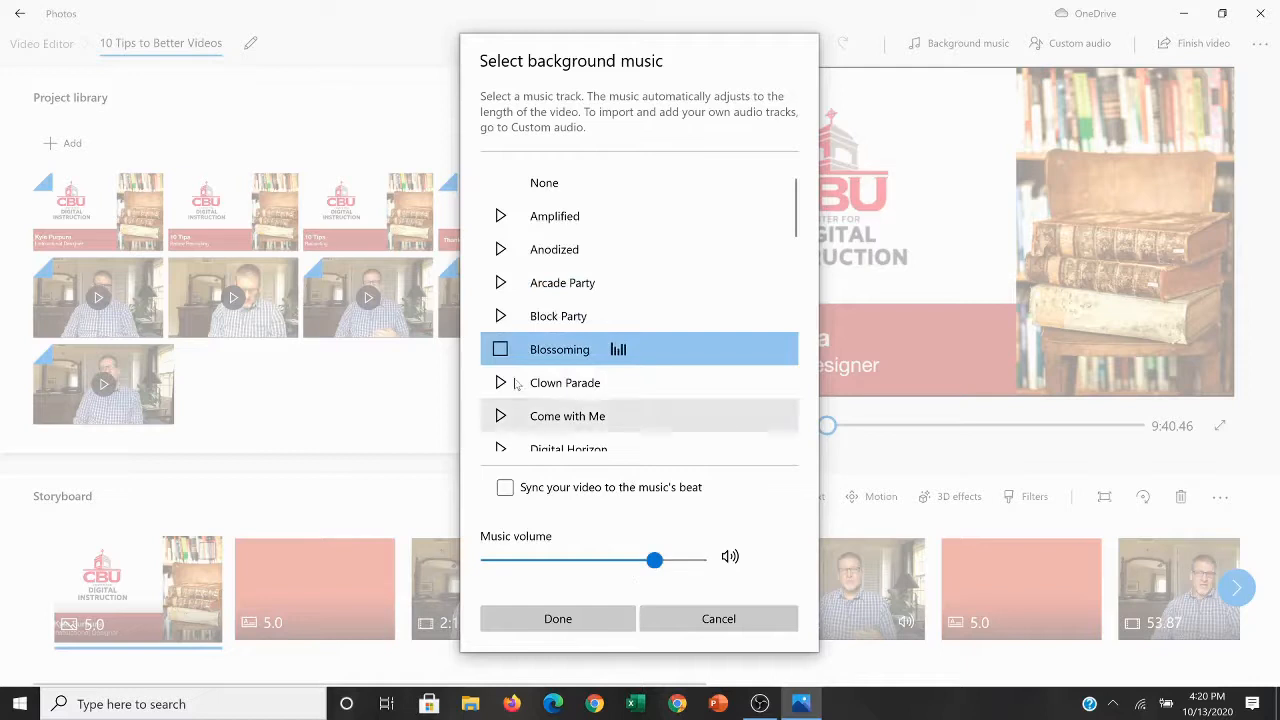
{"action": "left_click", "coordinate": [500, 349]}
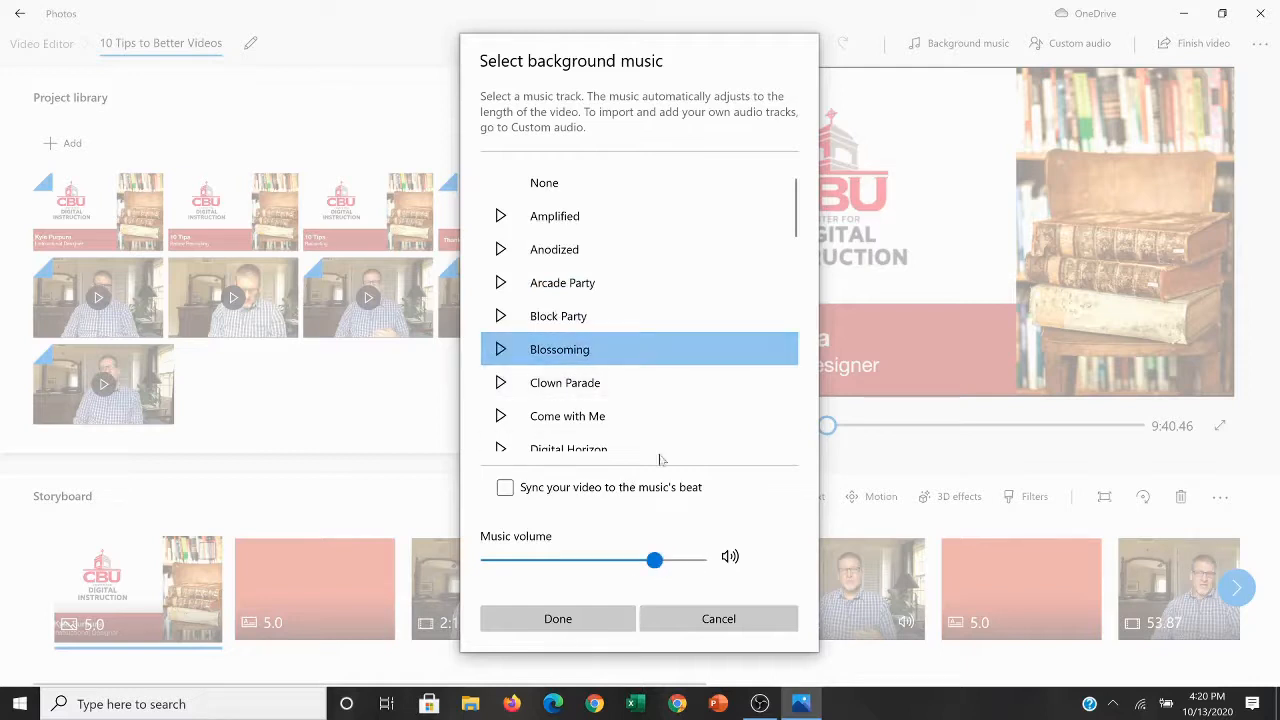
Sample and apply Come with Me as background music at about one-fifth volume, and play the video from the start.
{"action": "left_click", "coordinate": [567, 424]}
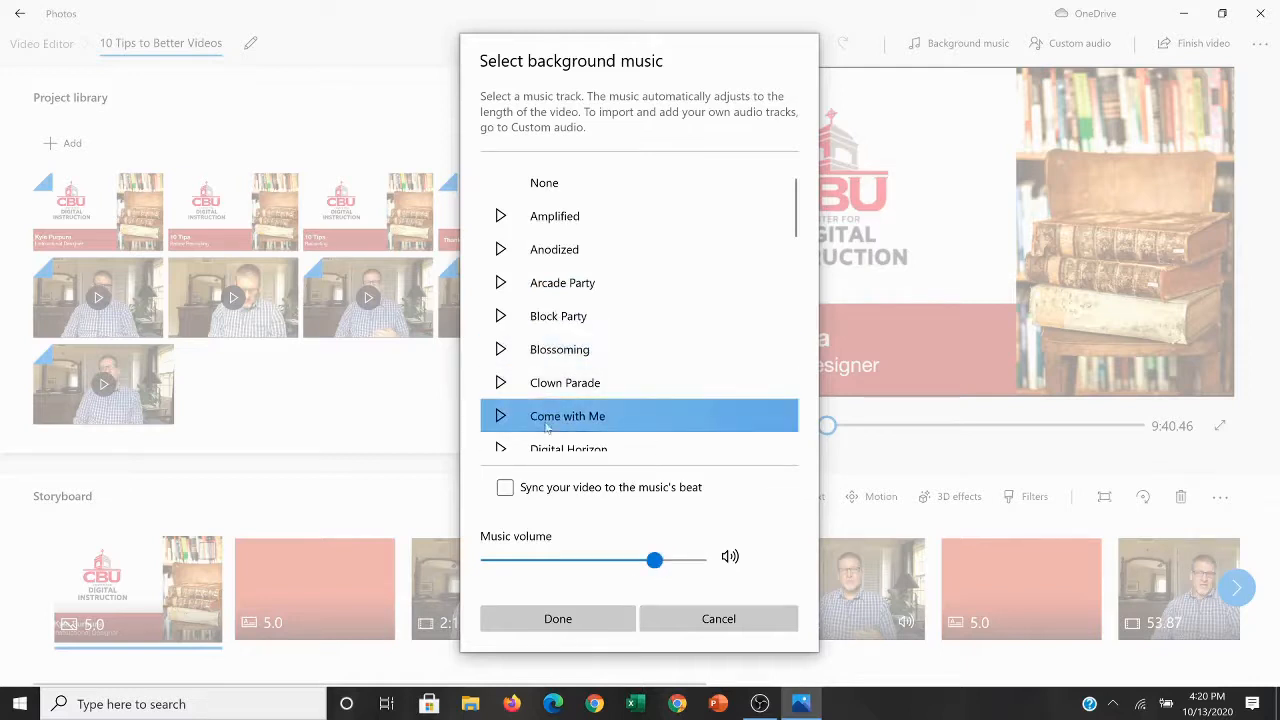
{"action": "left_click", "coordinate": [501, 417]}
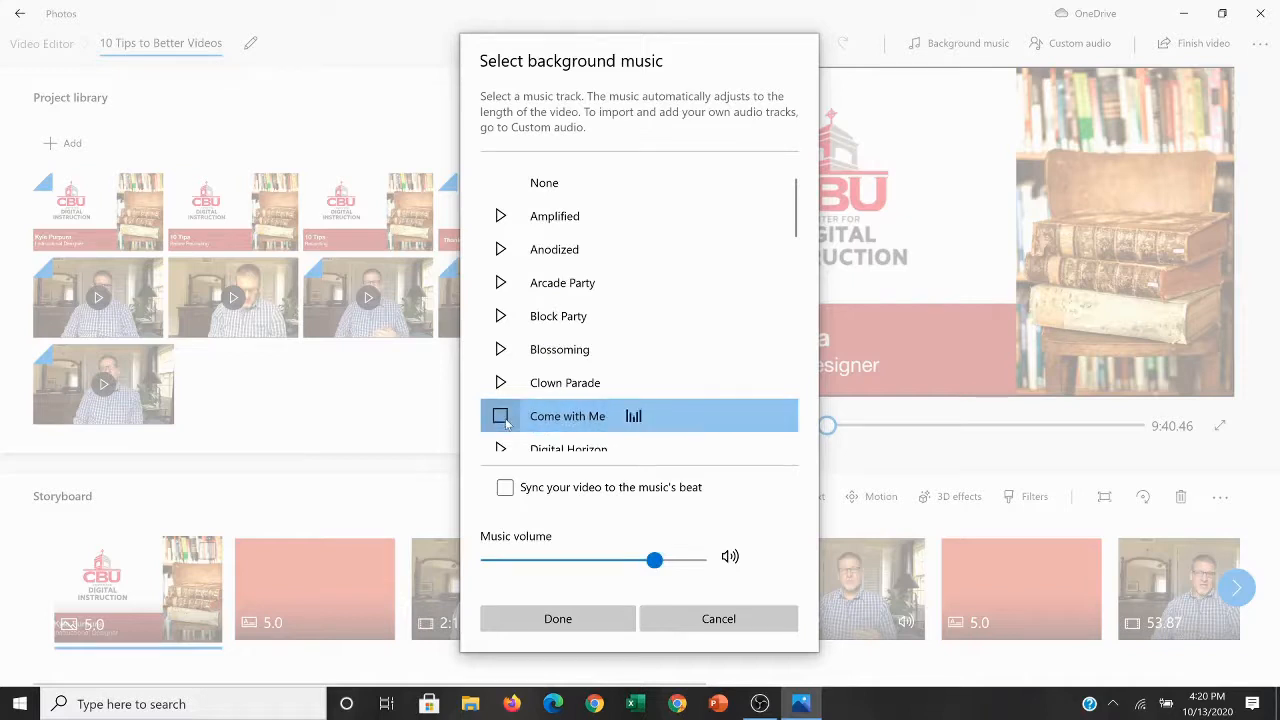
{"action": "left_click", "coordinate": [501, 416]}
{"action": "left_click_drag", "start_coordinate": [654, 565], "coordinate": [520, 562]}
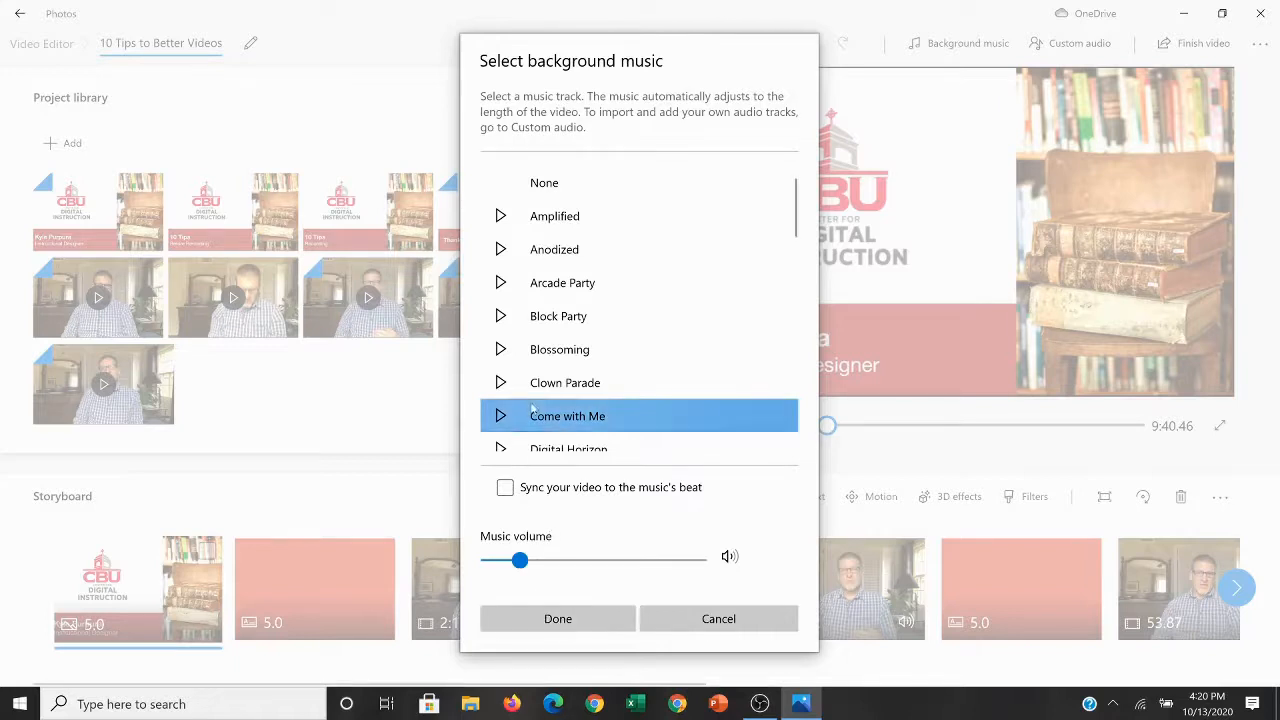
{"action": "left_click", "coordinate": [557, 620]}
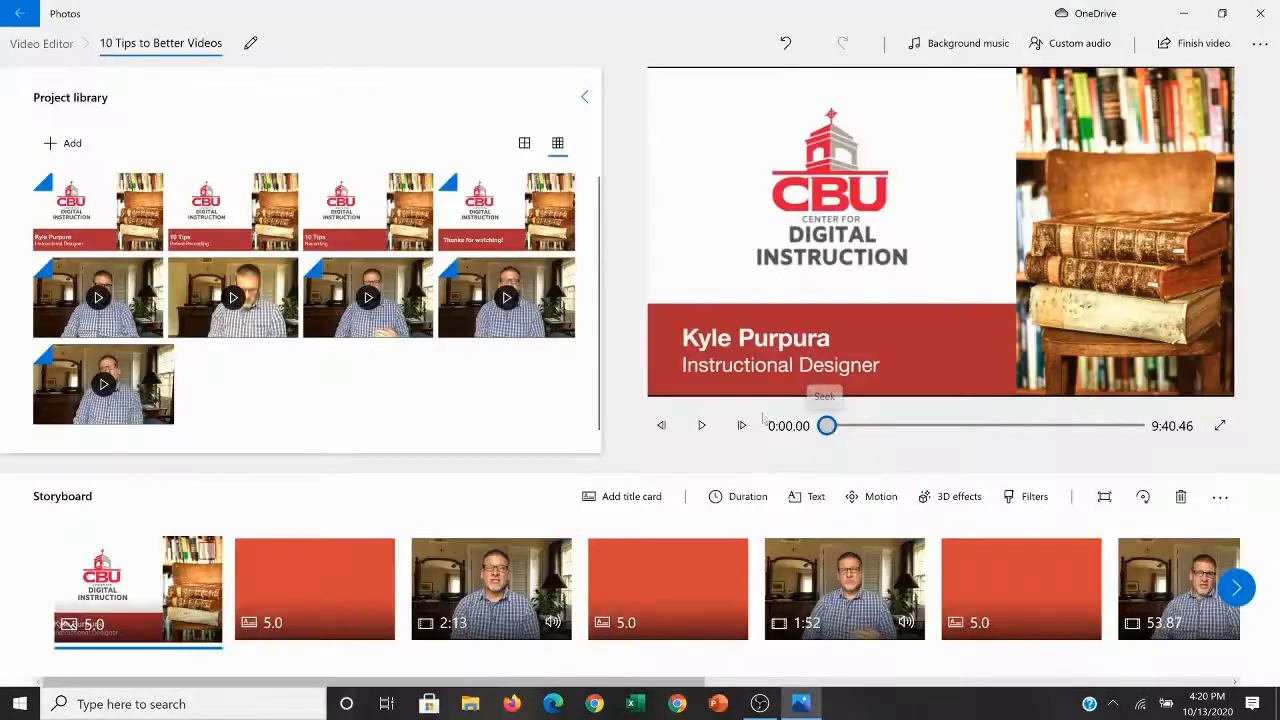
{"action": "left_click", "coordinate": [702, 427]}
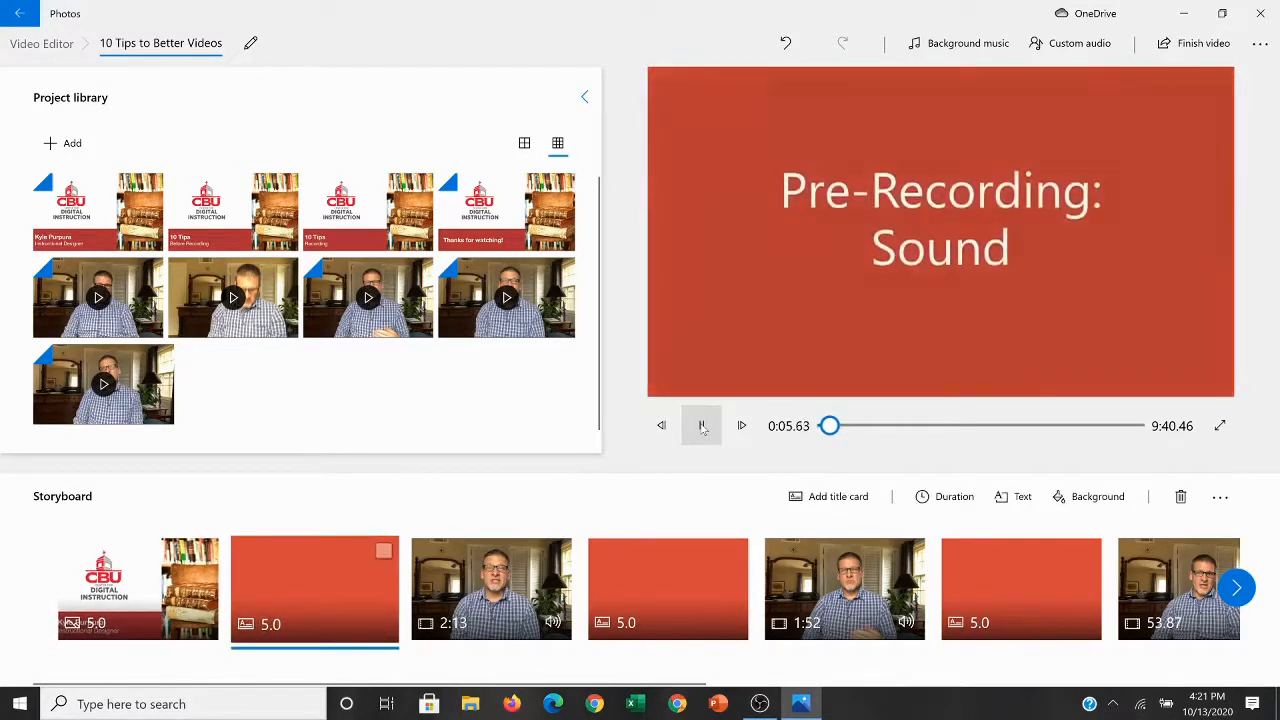
Raise the Come with Me background music volume to about one-third and play the video from the start to check it.
{"action": "left_click", "coordinate": [702, 426]}
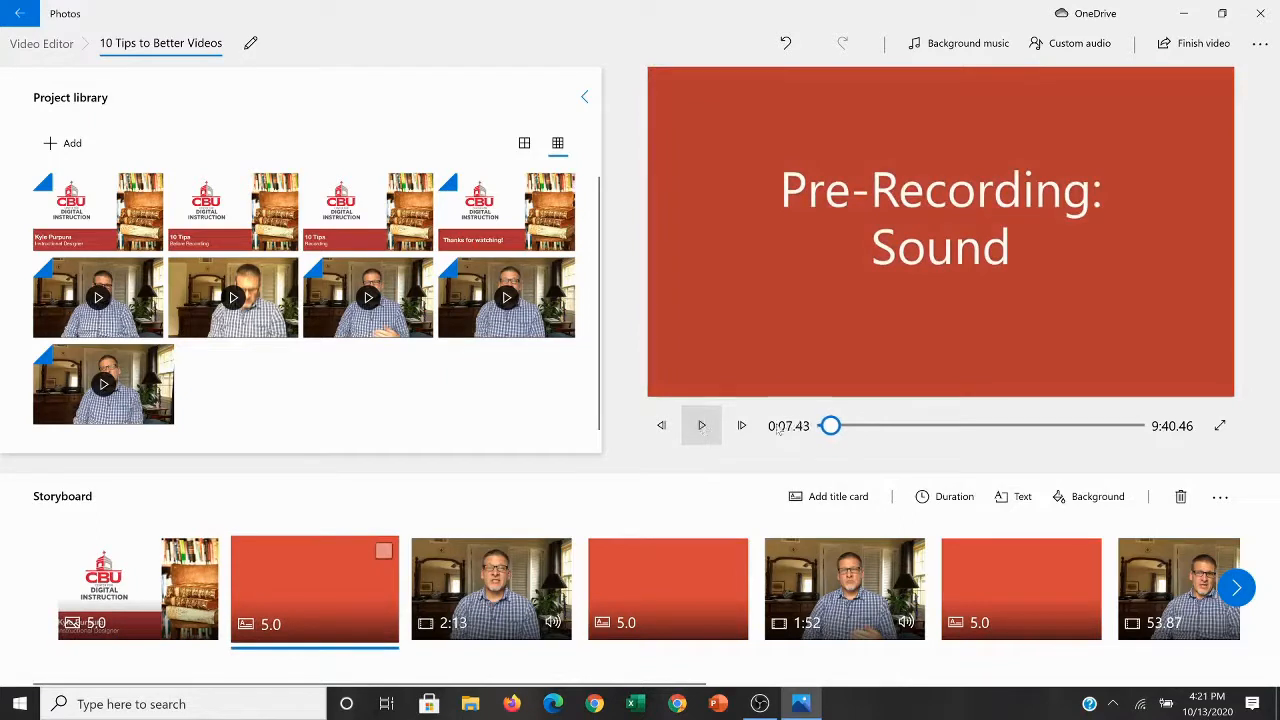
{"action": "left_click_drag", "start_coordinate": [831, 426], "coordinate": [826, 426]}
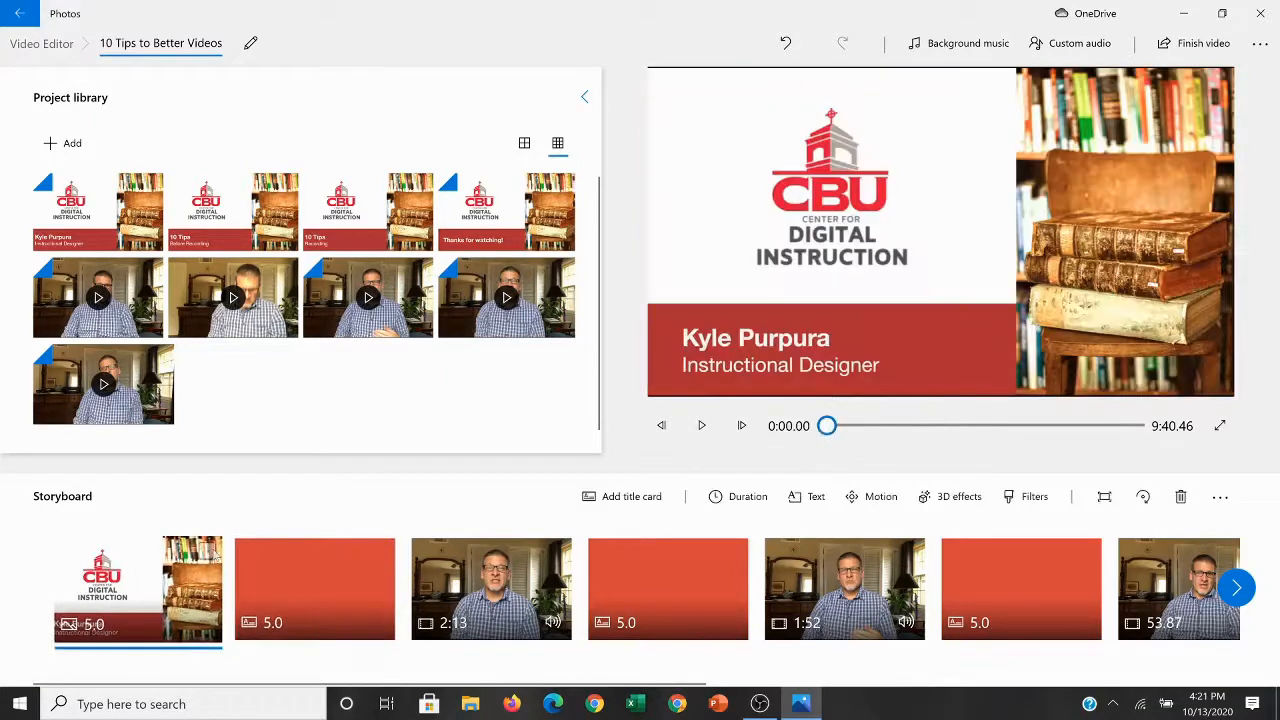
{"action": "left_click", "coordinate": [1001, 40]}
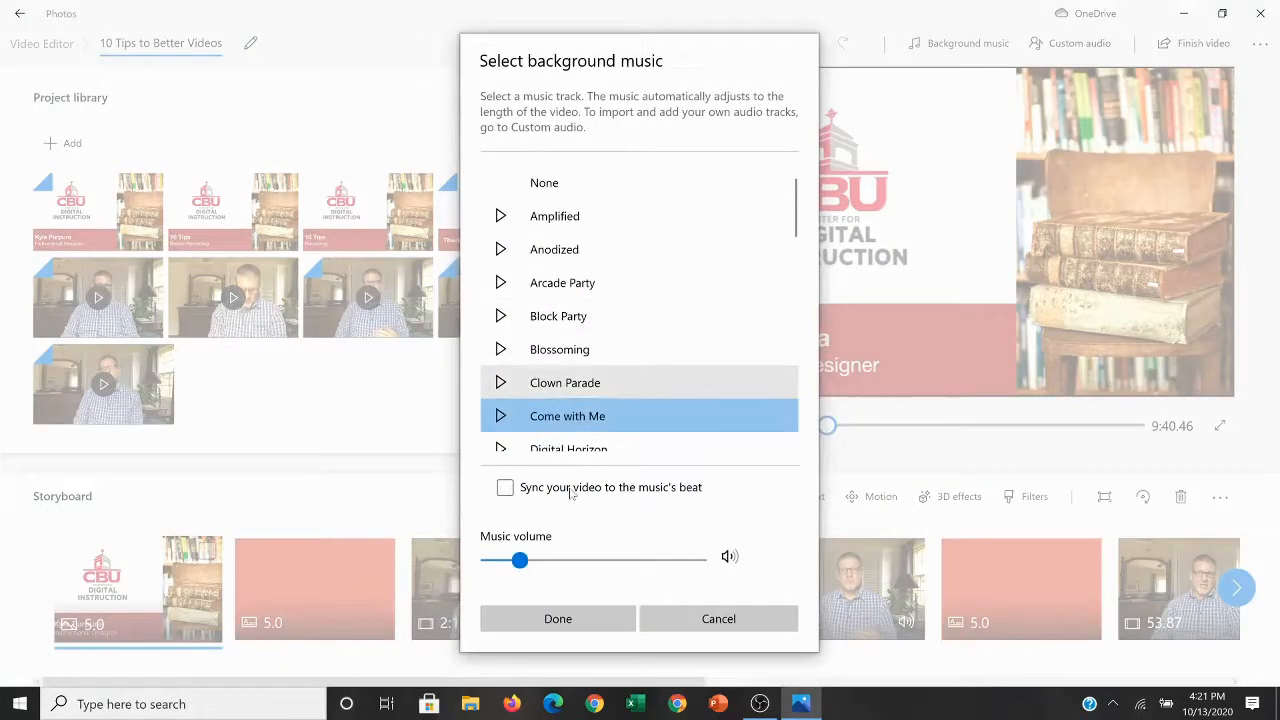
{"action": "left_click_drag", "start_coordinate": [521, 563], "coordinate": [555, 563]}
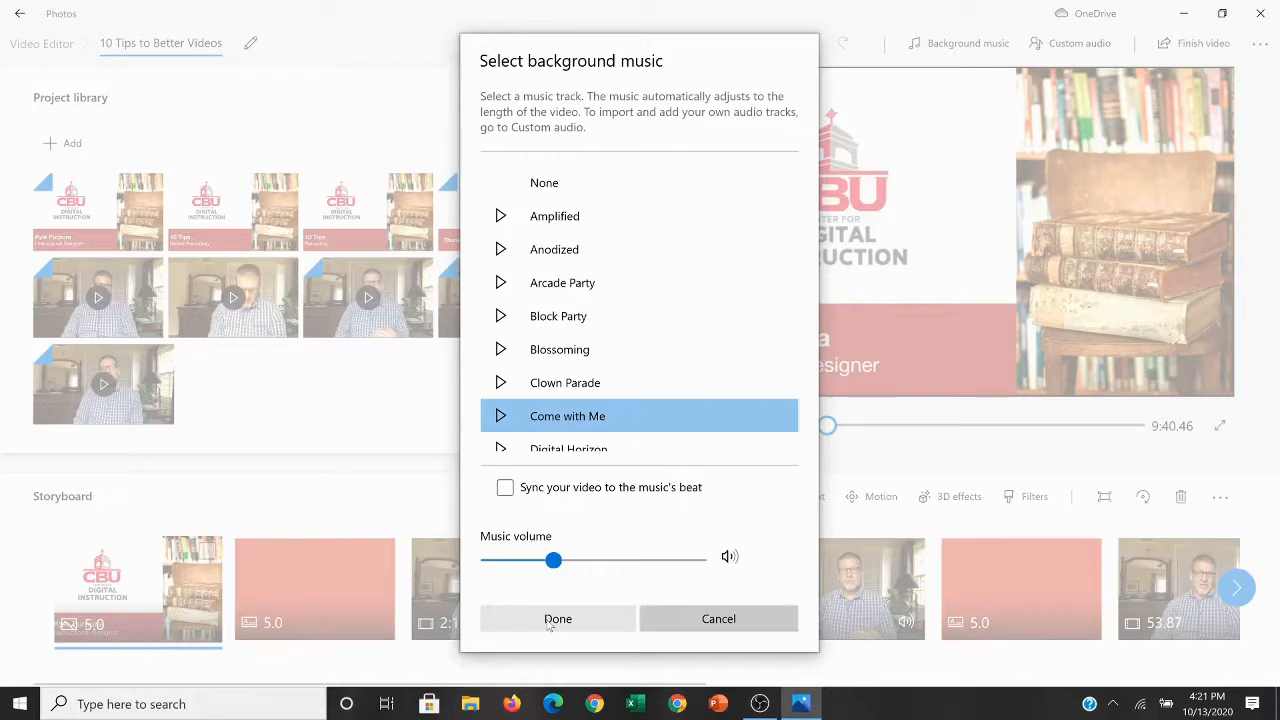
{"action": "left_click", "coordinate": [556, 619]}
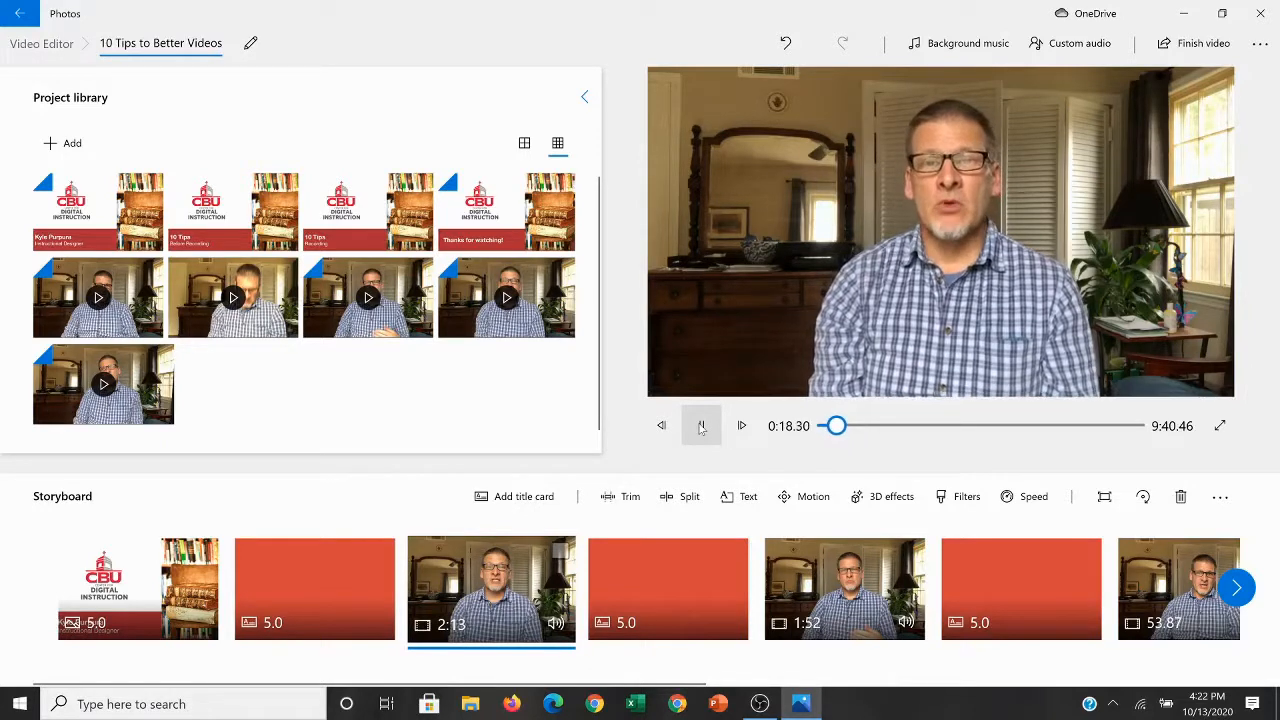
{"action": "left_click", "coordinate": [702, 426]}
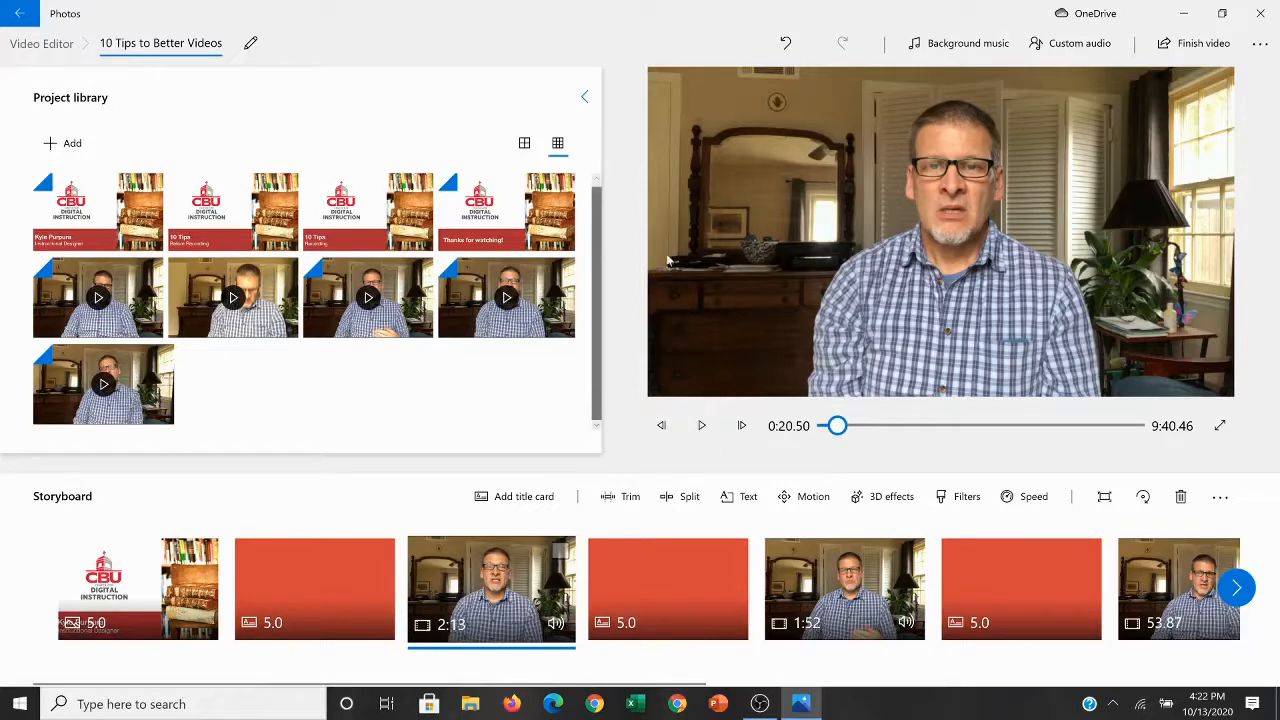
Remove the background music from the video by setting the music track to None.
{"action": "left_click", "coordinate": [965, 43]}
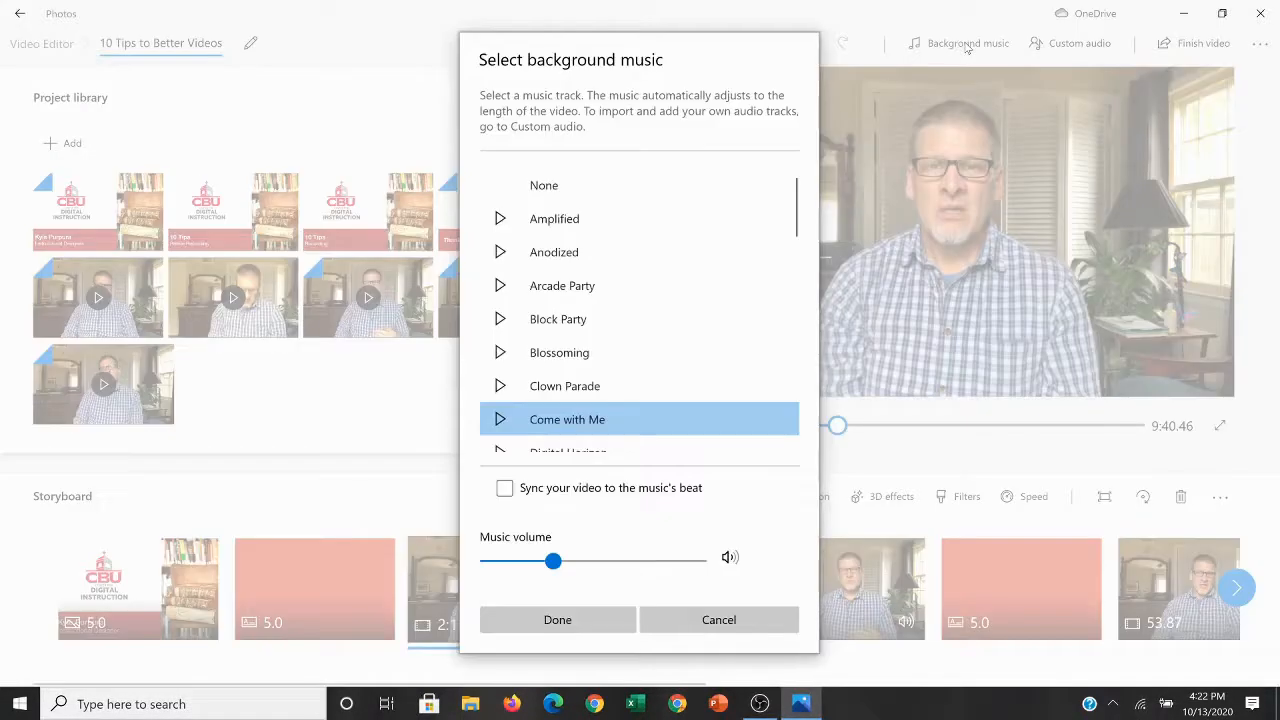
{"action": "left_click", "coordinate": [545, 186]}
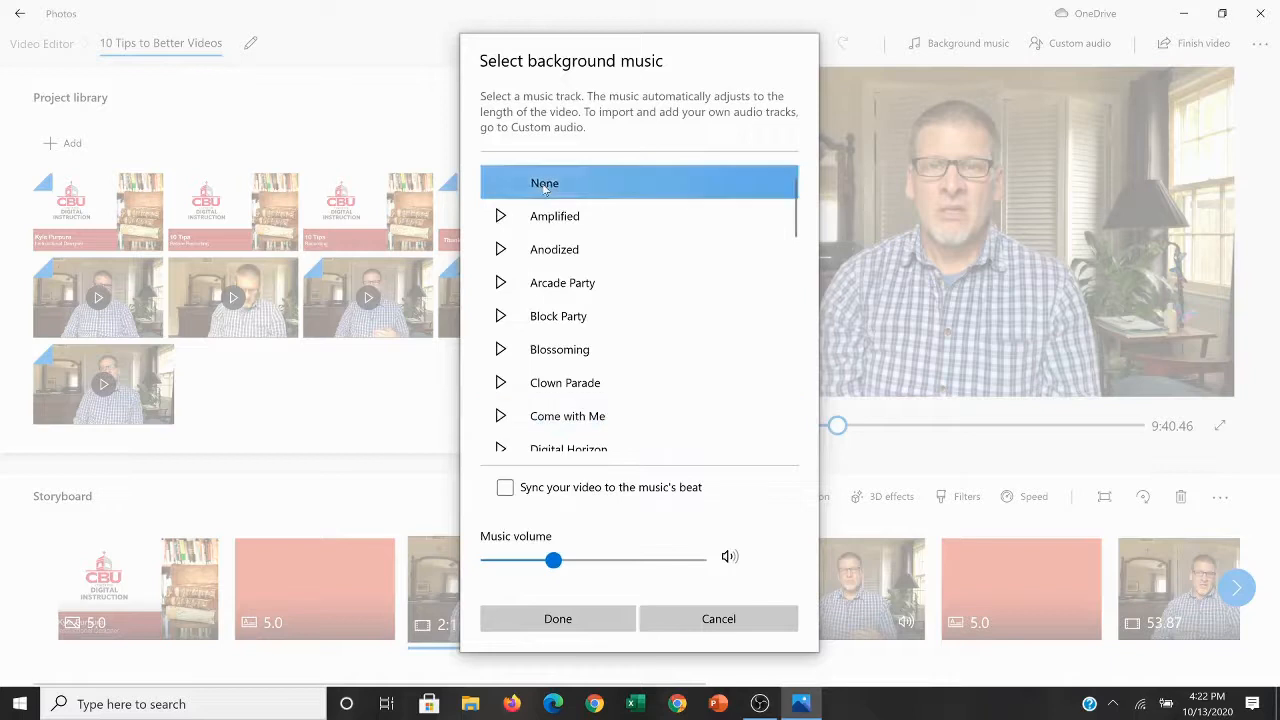
{"action": "left_click", "coordinate": [587, 622]}
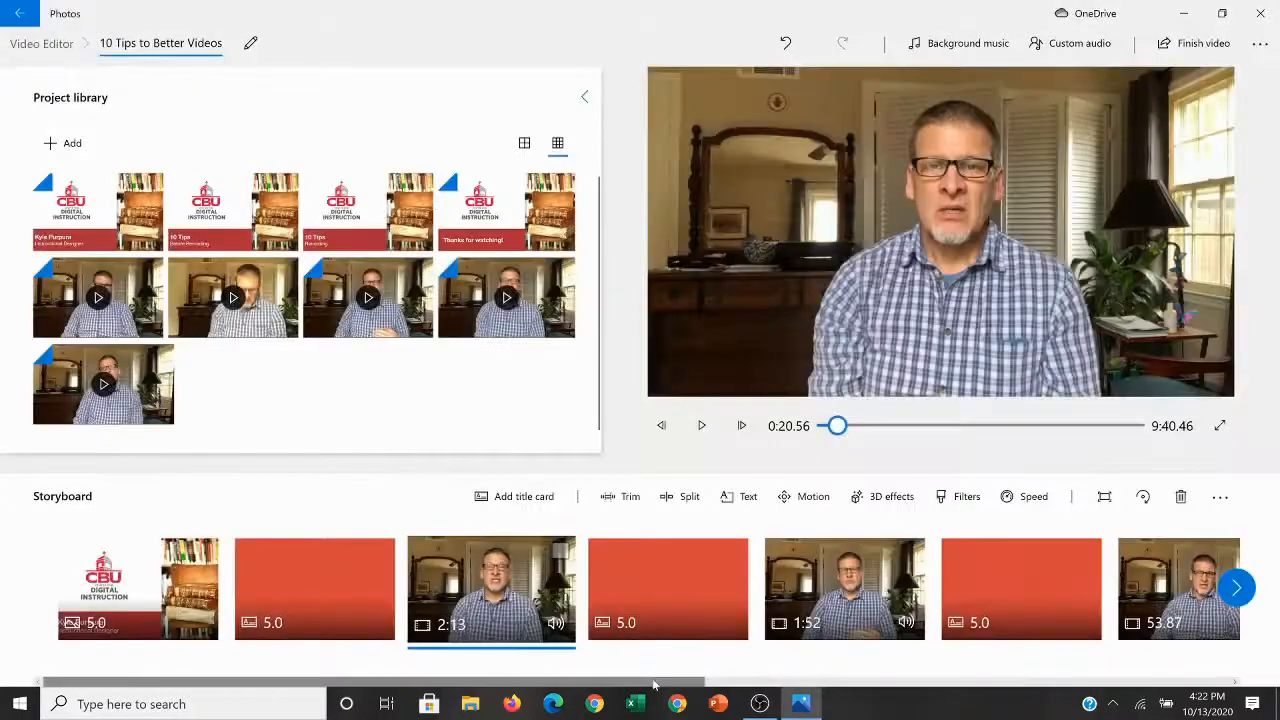
Finish the video at High 1080p (recommended) quality and proceed to choosing where to save the export.
{"action": "left_click_drag", "start_coordinate": [700, 681], "coordinate": [1247, 697]}
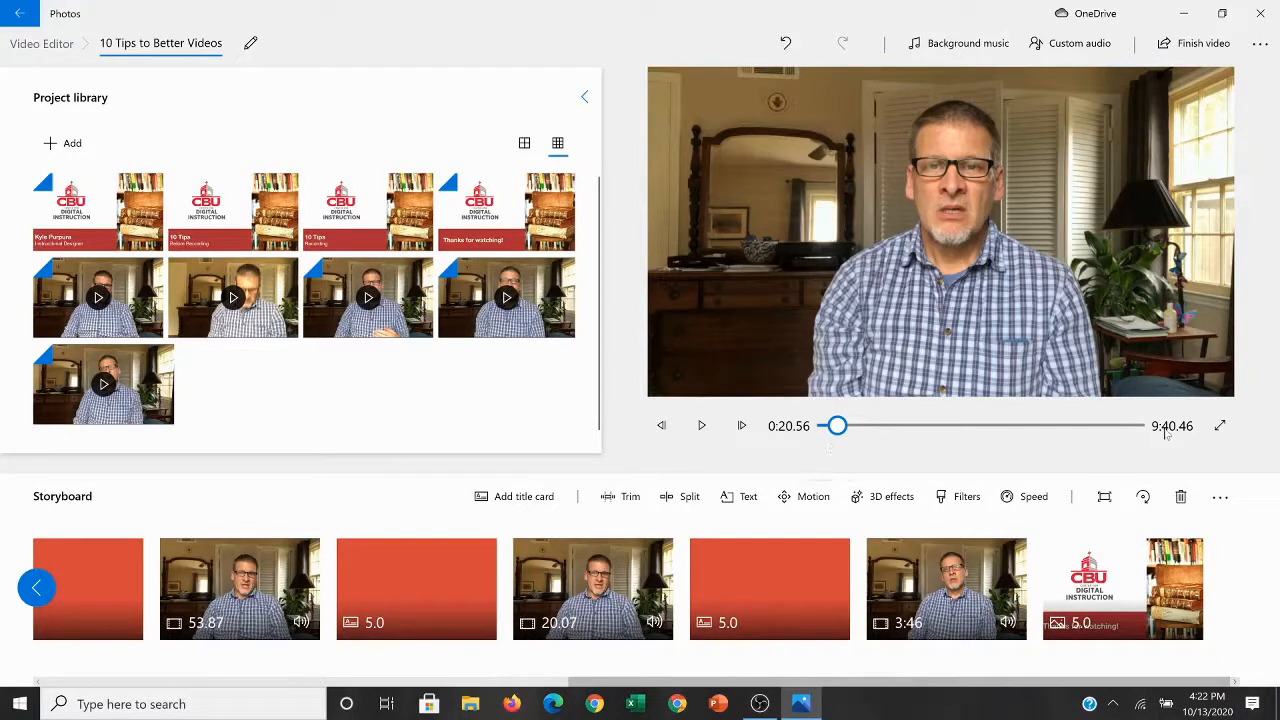
{"action": "left_click", "coordinate": [1203, 44]}
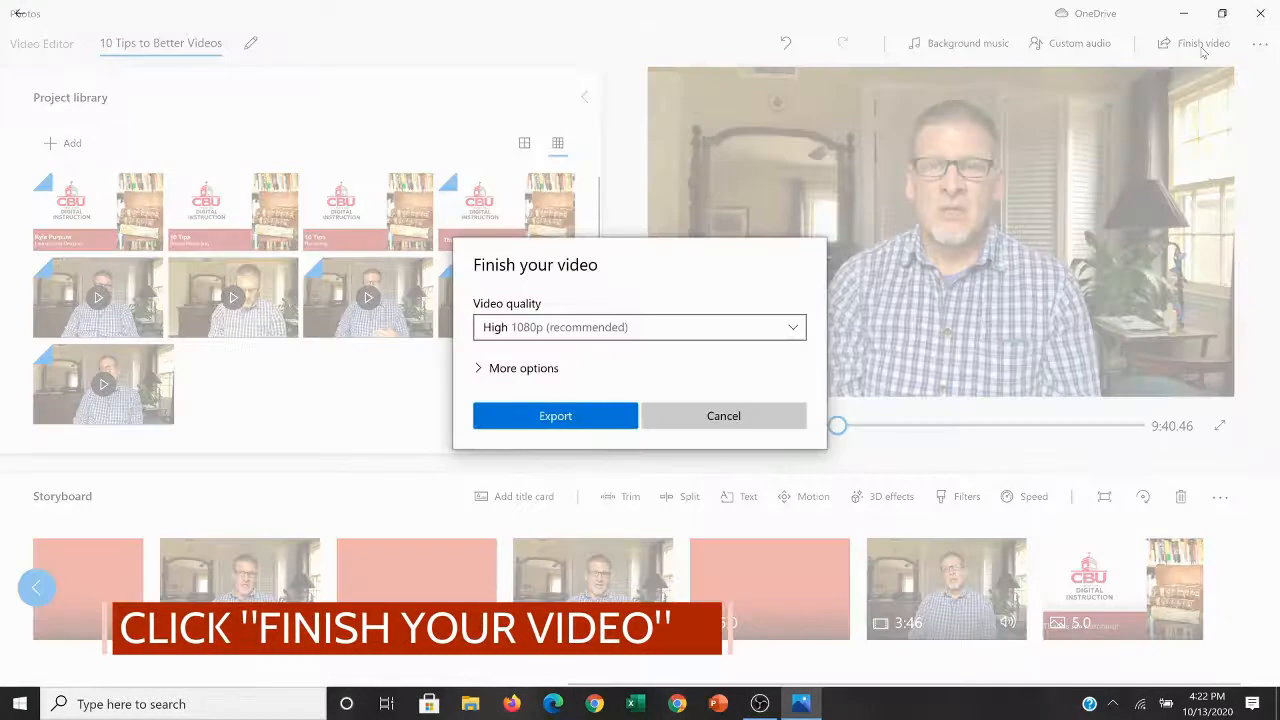
{"action": "left_click", "coordinate": [796, 329]}
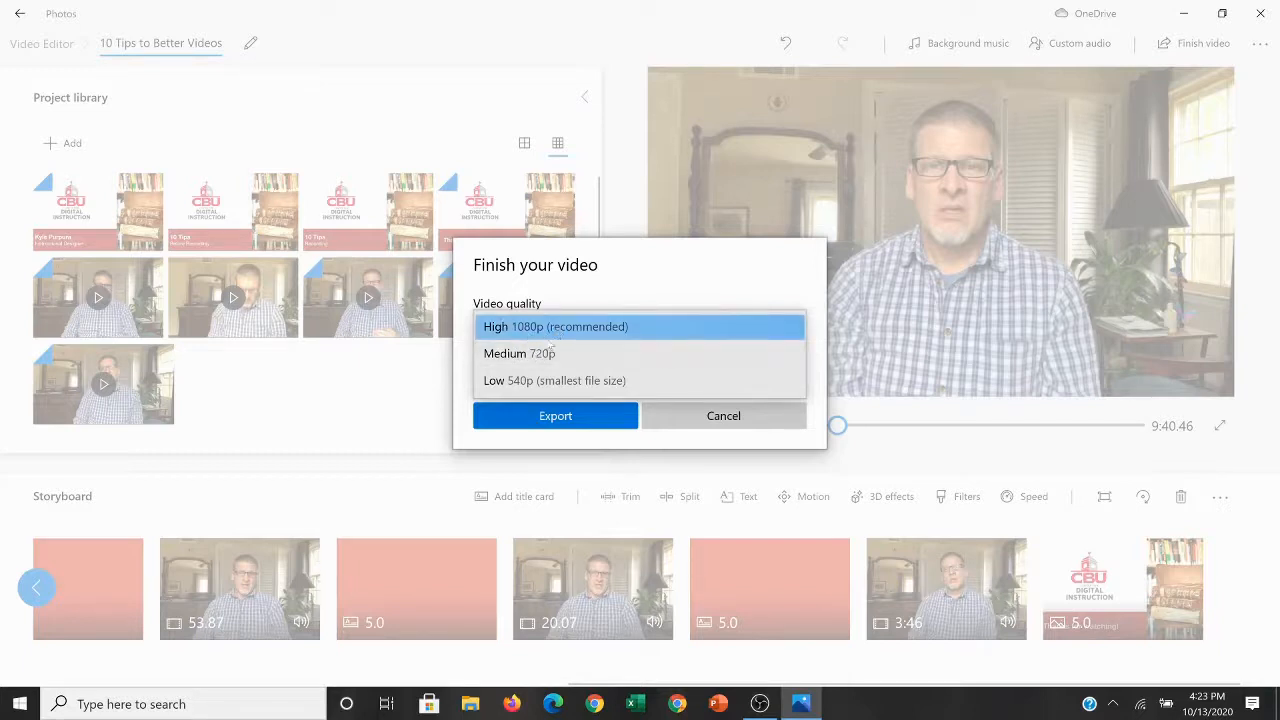
{"action": "left_click", "coordinate": [563, 421]}
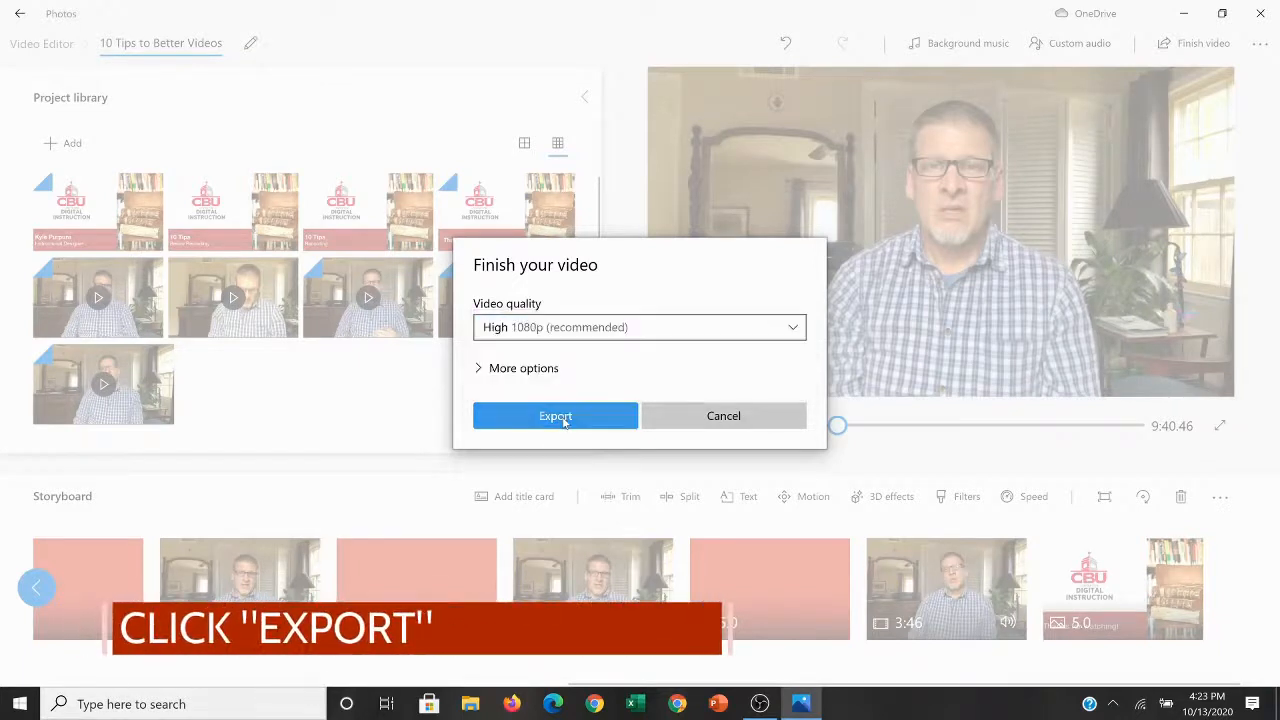
{"action": "left_click", "coordinate": [556, 416]}
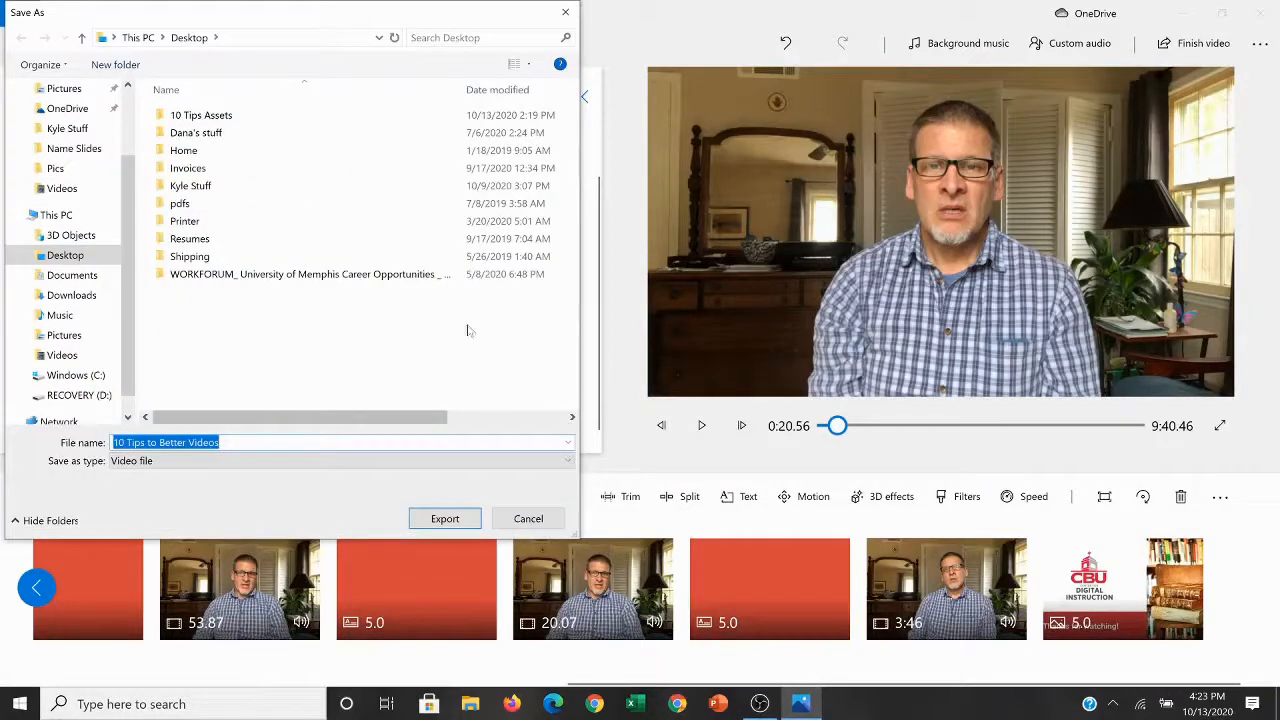
Export the video as a Video file named 10 Tips to Better Videos into the 10 Tips Assets folder on the Desktop.
{"action": "left_click", "coordinate": [199, 117]}
{"action": "double_click", "coordinate": [199, 117]}
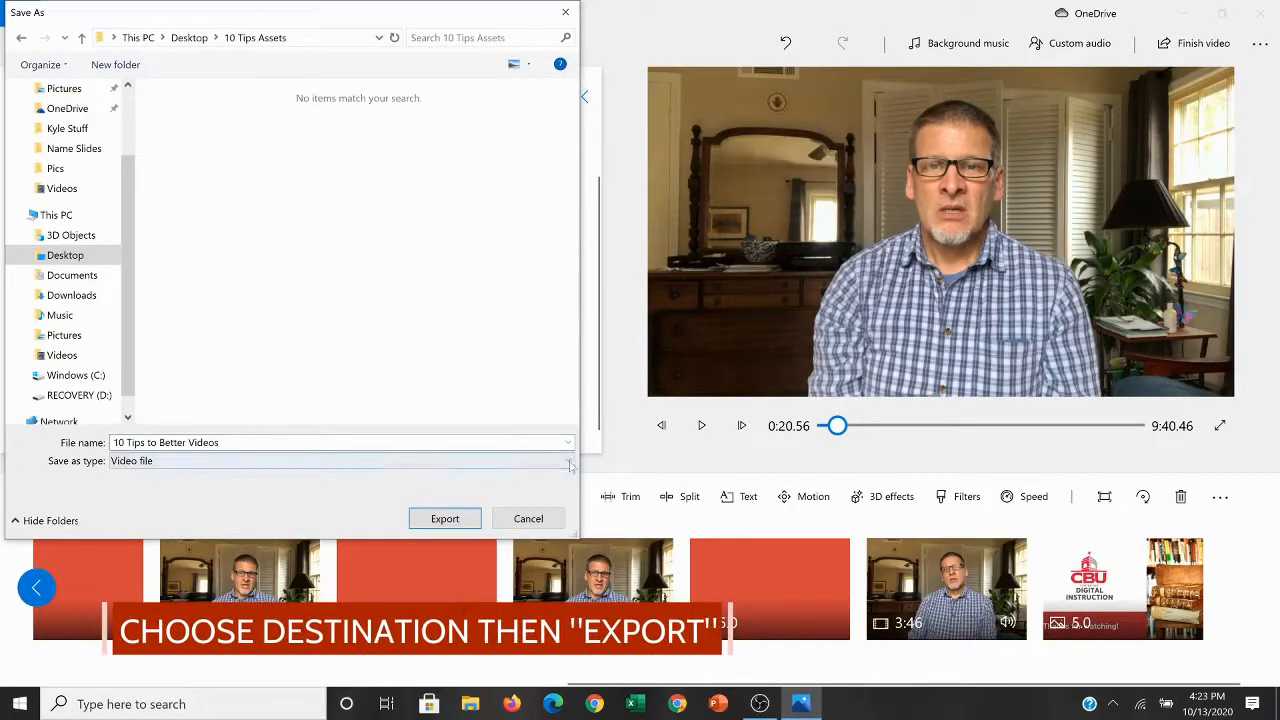
{"action": "left_click", "coordinate": [527, 461]}
{"action": "left_click", "coordinate": [512, 477]}
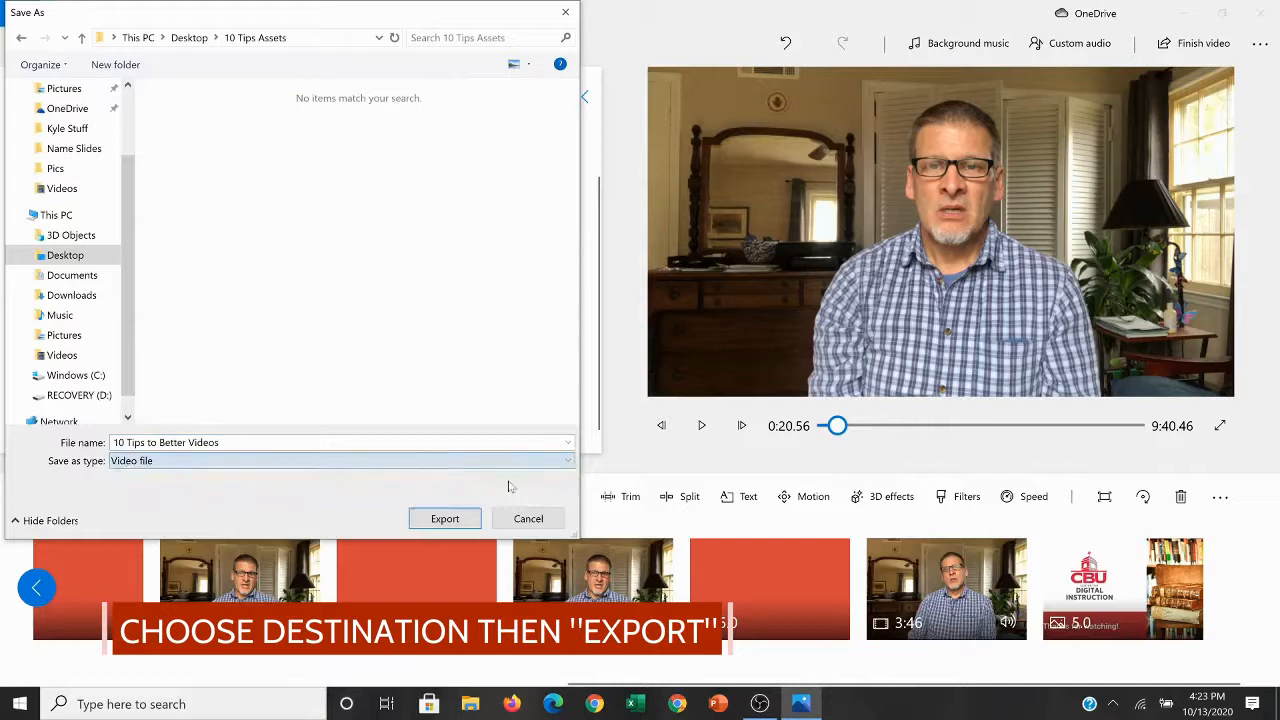
{"action": "left_click", "coordinate": [440, 520]}
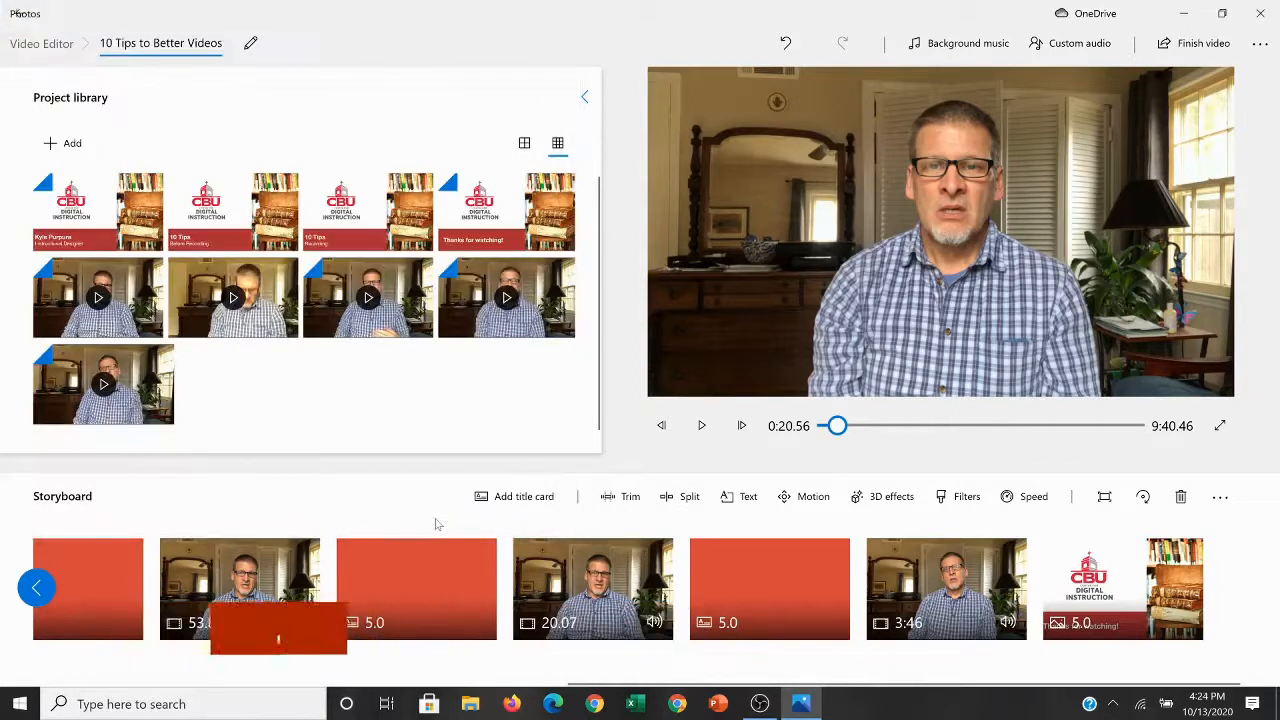